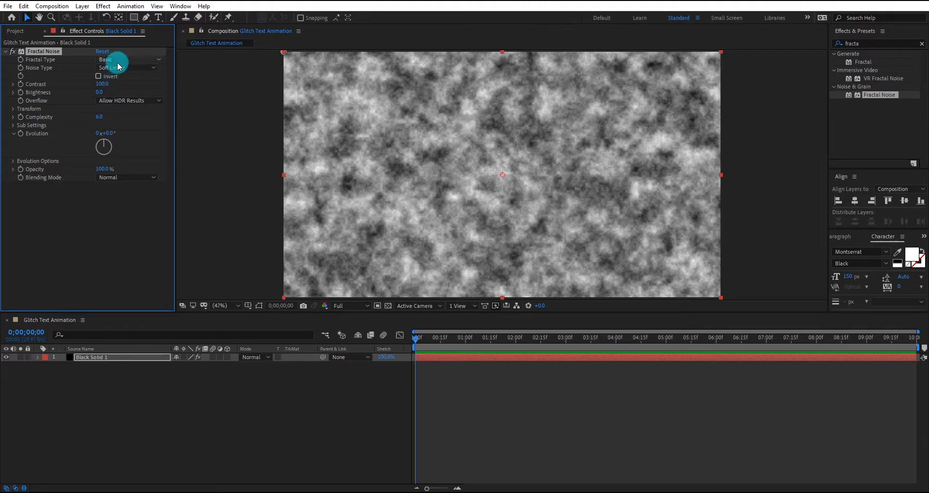
# Set the Fractal Noise effect's noise type to Block, contrast to 350, and brightness to -25
pyautogui.click(119, 67)
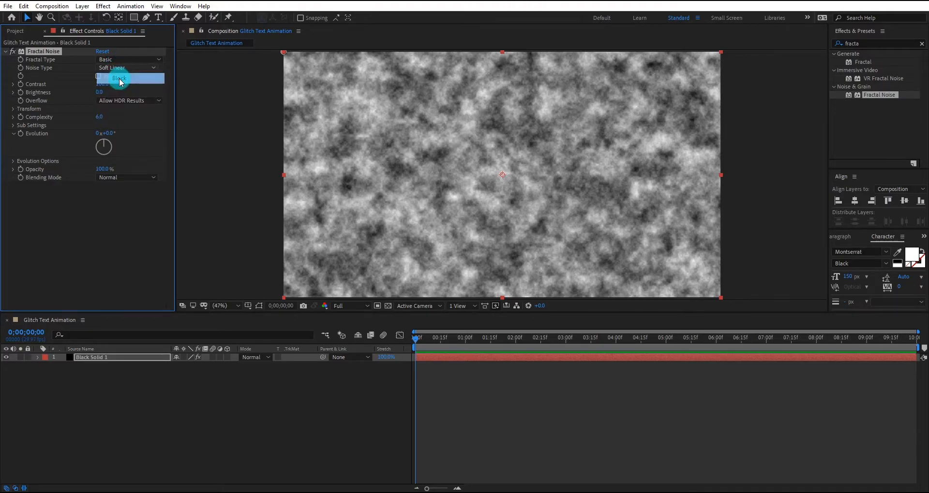
pyautogui.click(120, 78)
pyautogui.click(102, 84)
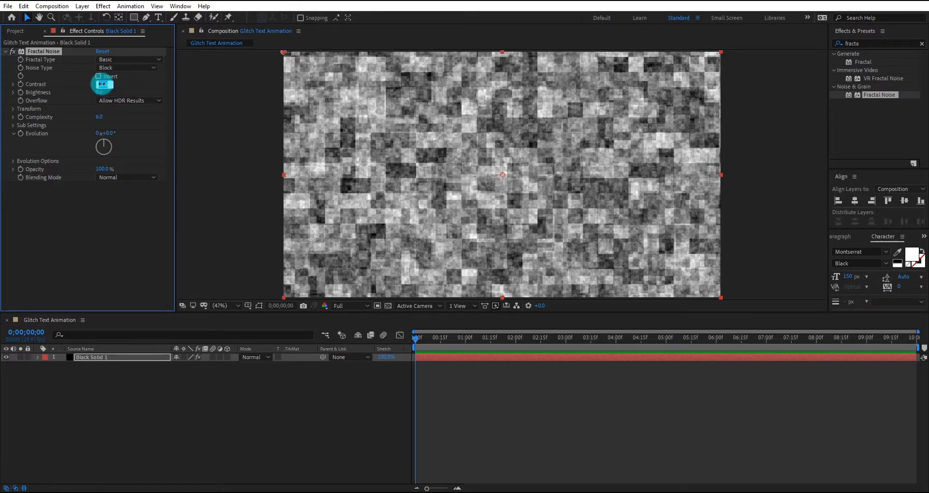
pyautogui.write('350')
pyautogui.press('Return')
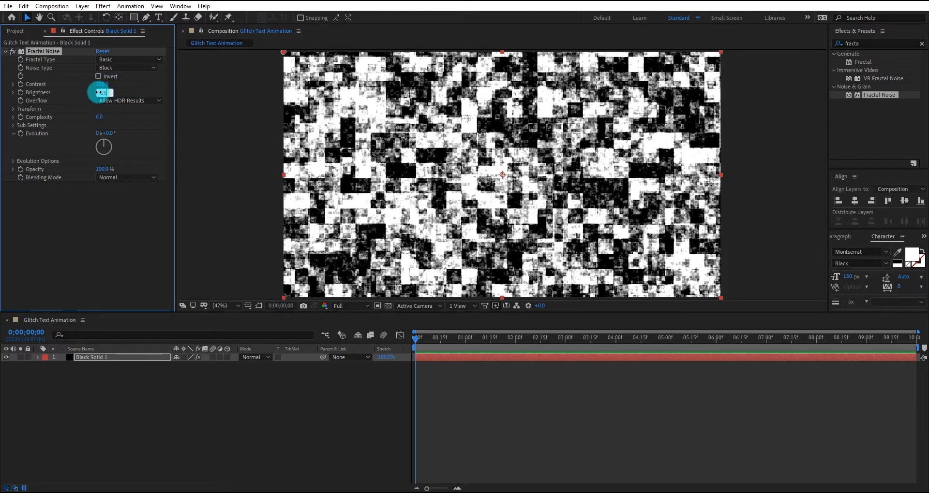
pyautogui.press('Return')
pyautogui.click(118, 236)
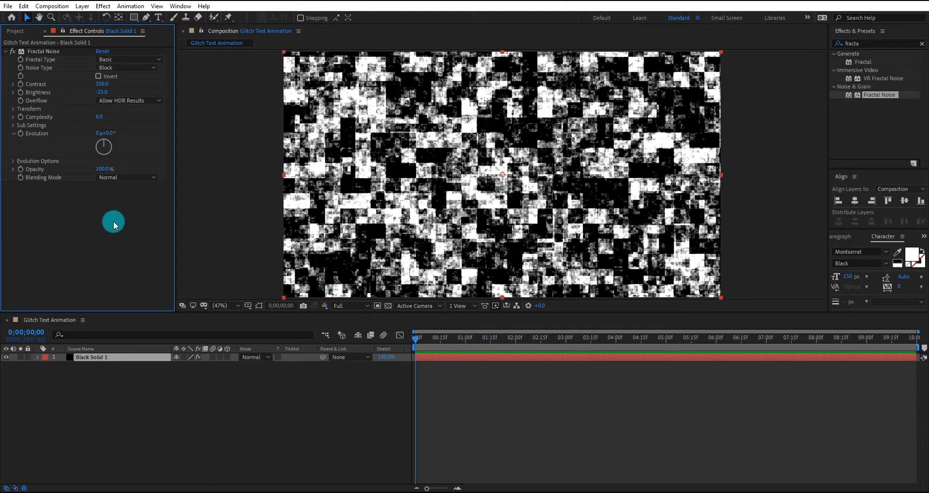
# Add the expression time*3000 to the Evolution property of Fractal Noise
pyautogui.keyDown('alt'); pyautogui.click(20, 136); pyautogui.keyUp('alt')
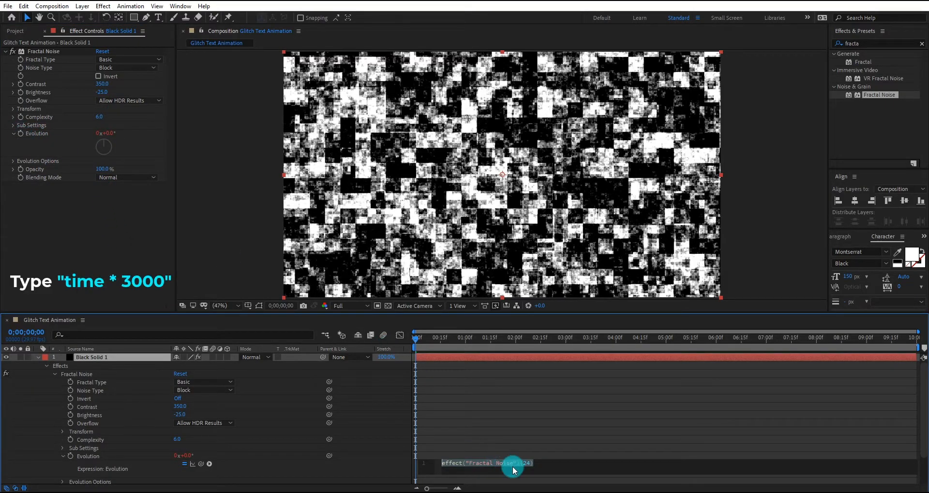
pyautogui.write('time')
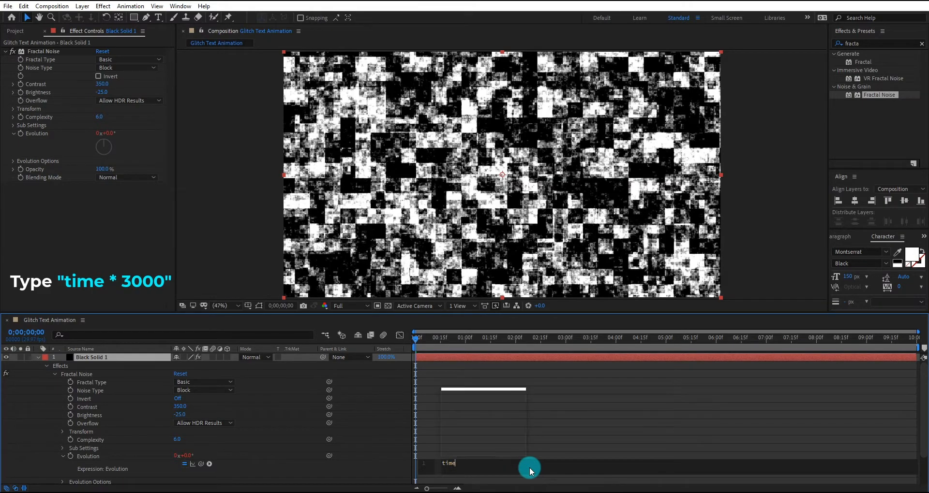
pyautogui.write('*')
pyautogui.click(530, 472)
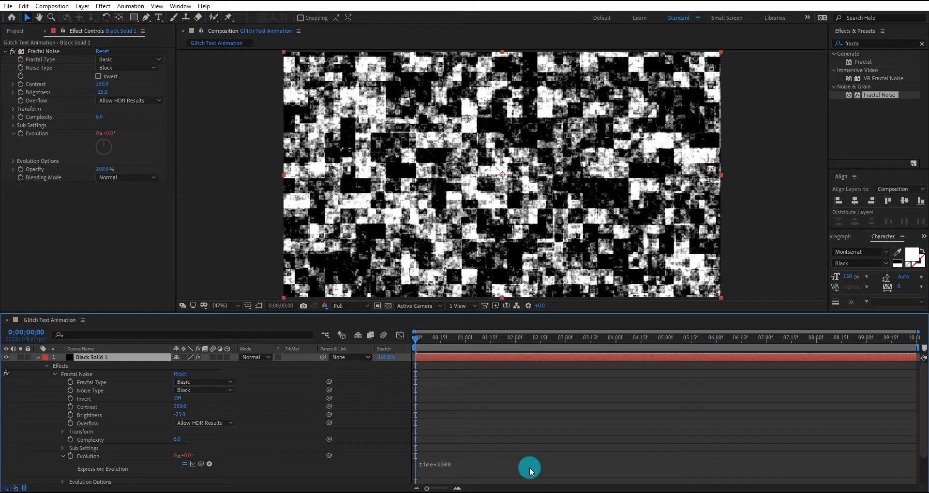
# Preview the animated noise and bring the playhead back near the start of the timeline
pyautogui.press('space')
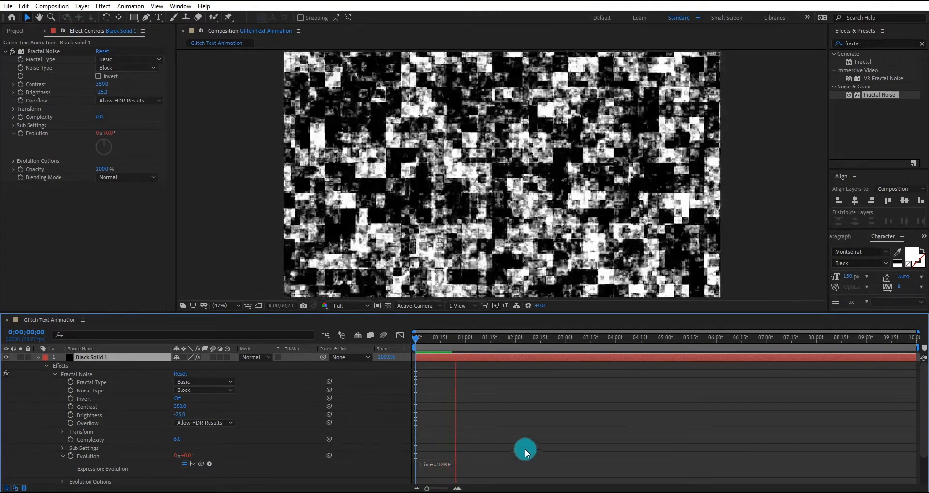
pyautogui.press('space')
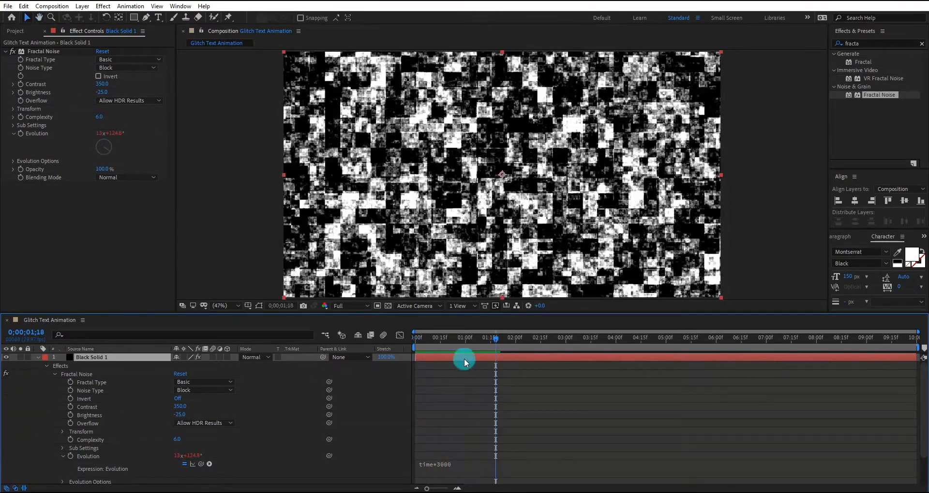
pyautogui.moveTo(474, 341); pyautogui.dragTo(416, 347)
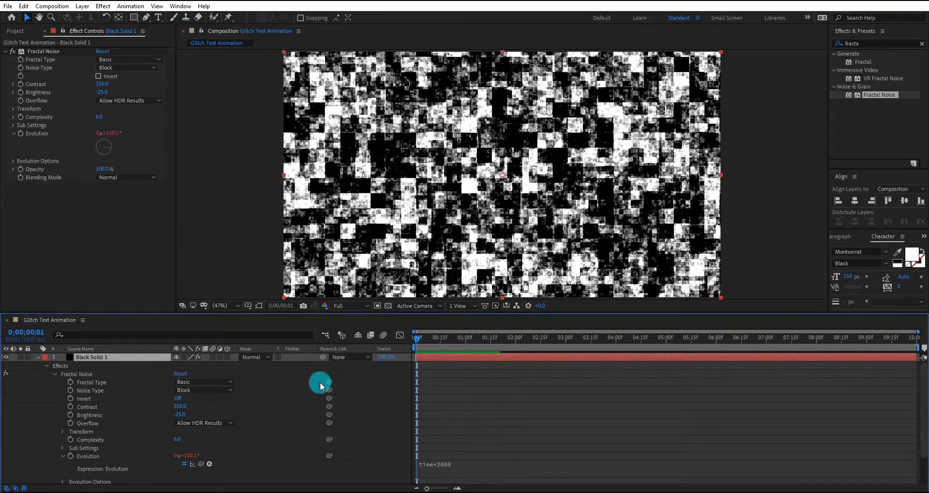
# Pre-compose the black solid as "Glitch fractal" with all attributes moved into the new composition, and hide the resulting layer
pyautogui.click(38, 358)
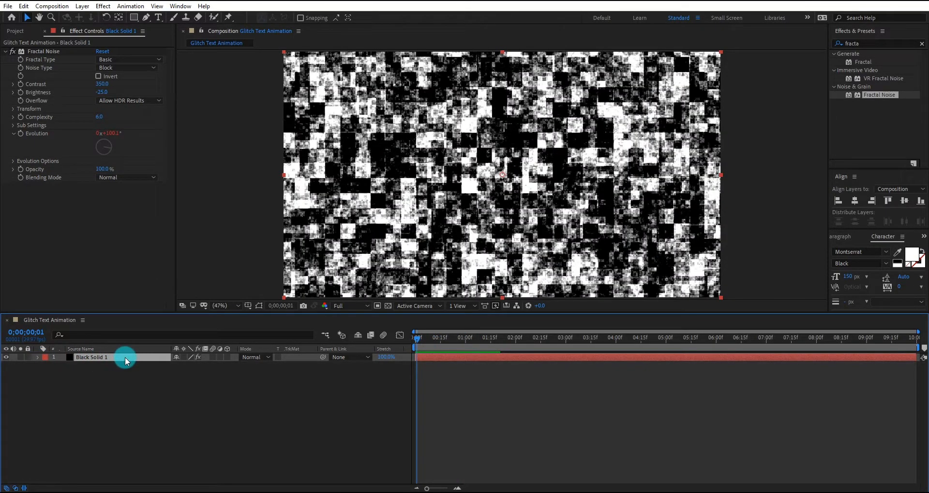
pyautogui.hotkey('ctrl', 'shift', 'c')
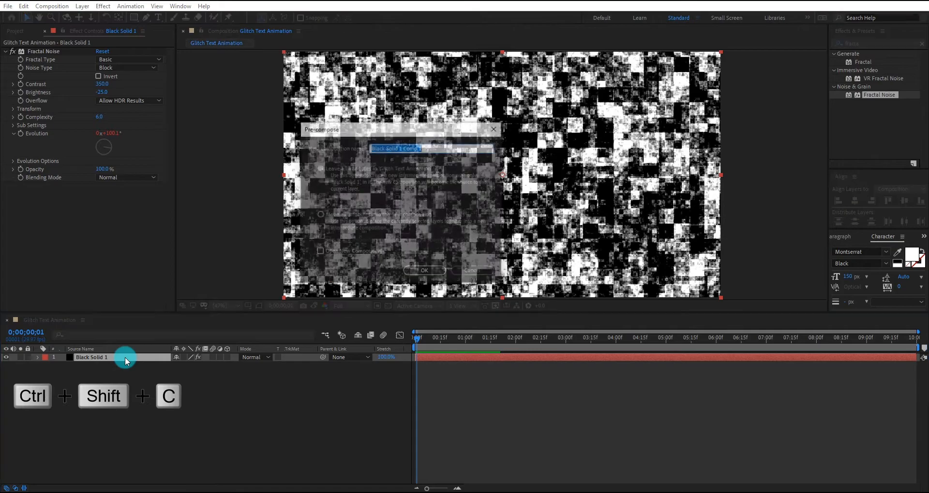
pyautogui.click(367, 213)
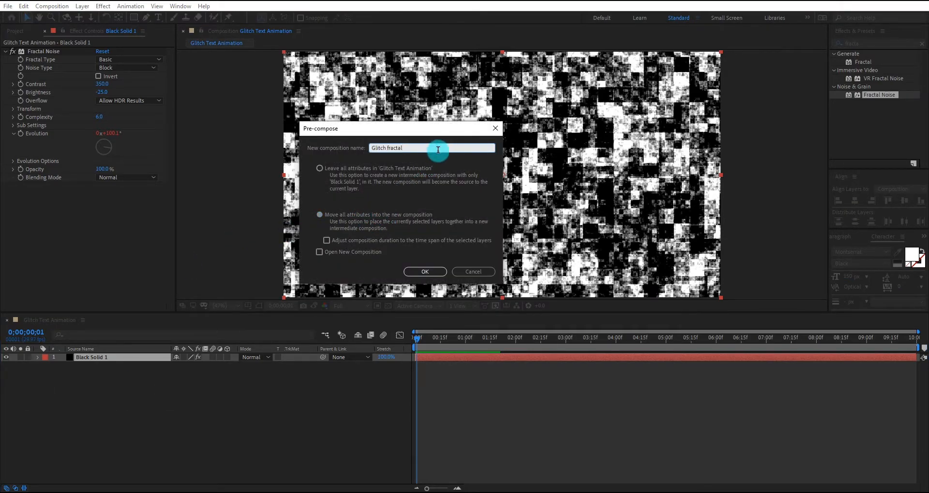
pyautogui.click(437, 150)
pyautogui.write('Glitch fractal')
pyautogui.click(424, 271)
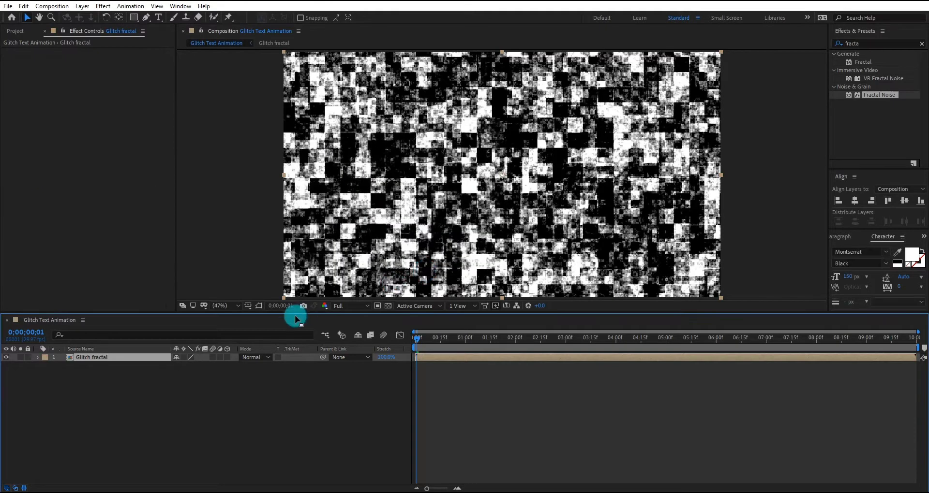
pyautogui.click(6, 357)
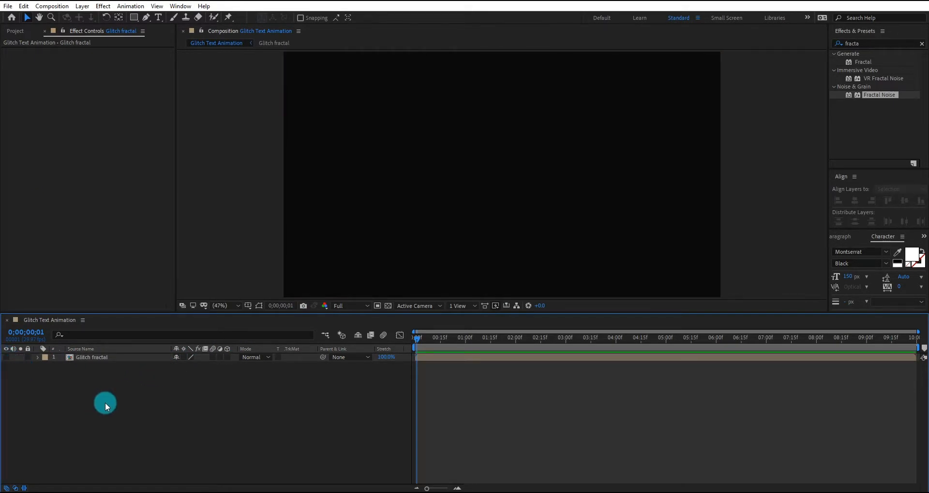
# Create a text layer reading "Animation" and center it horizontally and vertically in the composition
pyautogui.click(159, 18)
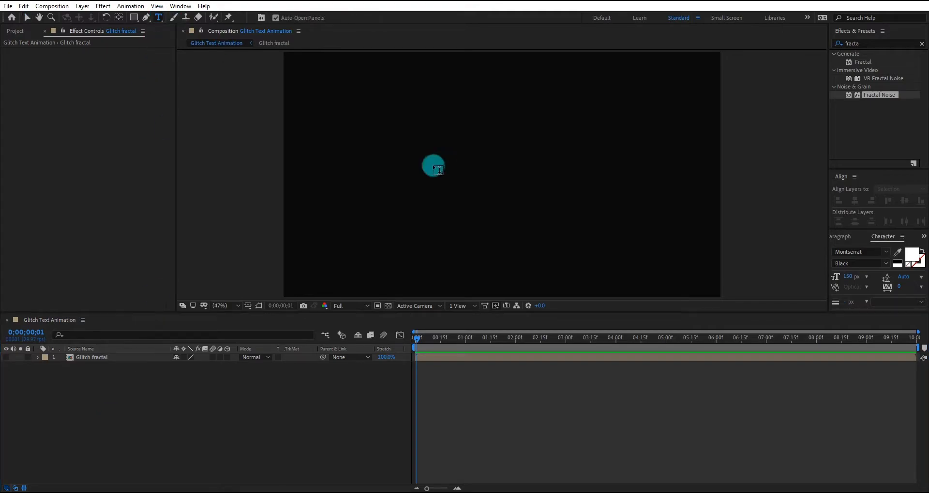
pyautogui.click(449, 172)
pyautogui.write('Animatio')
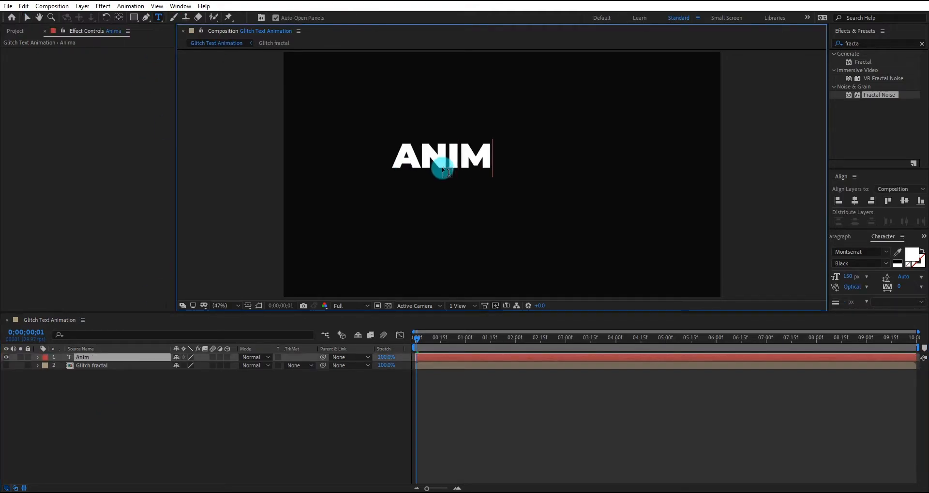
pyautogui.write('n')
pyautogui.click(26, 17)
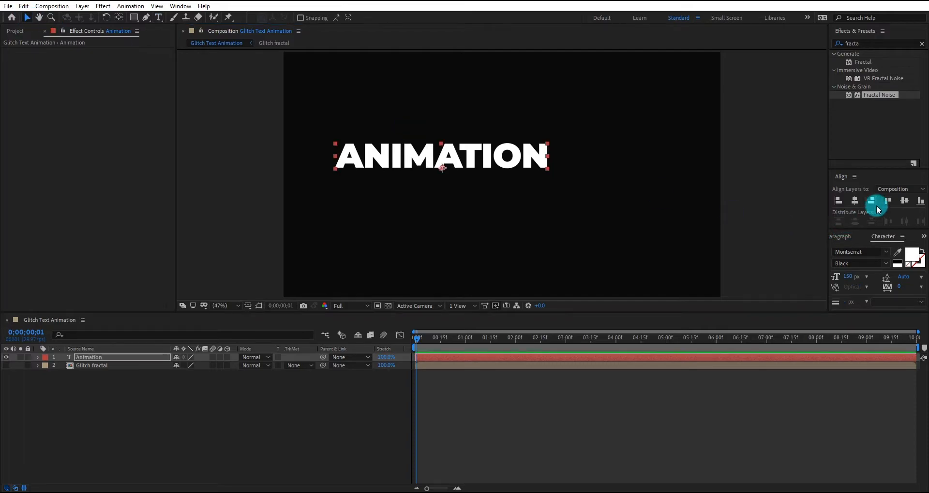
pyautogui.click(854, 202)
pyautogui.click(903, 200)
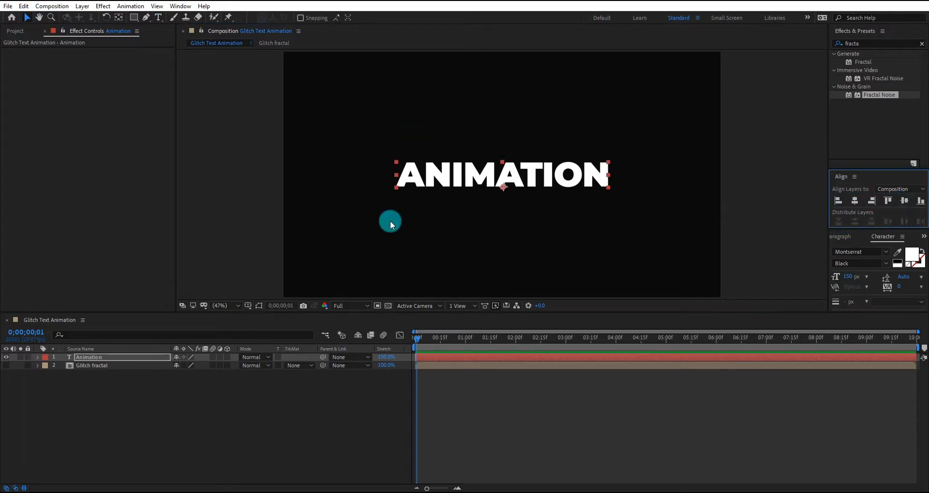
# Pre-compose the Animation text layer as "Text"
pyautogui.click(124, 358)
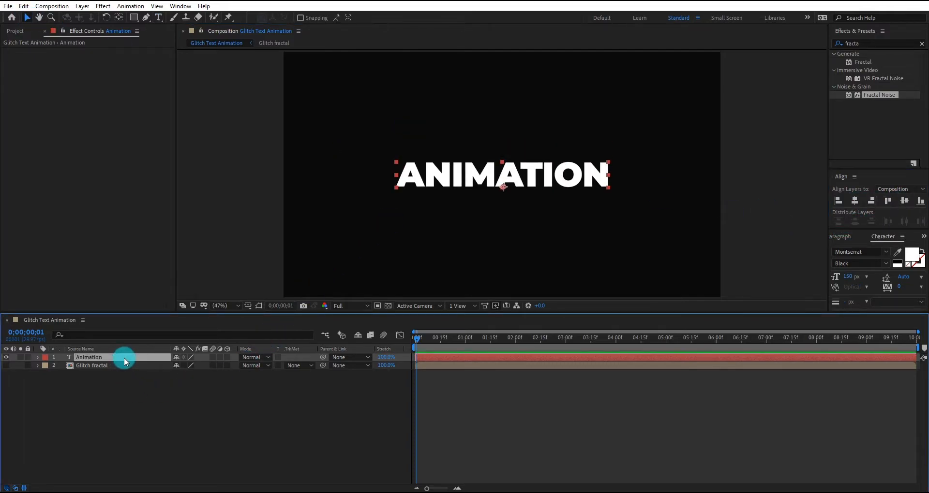
pyautogui.hotkey('ctrl', 'shift', 'c')
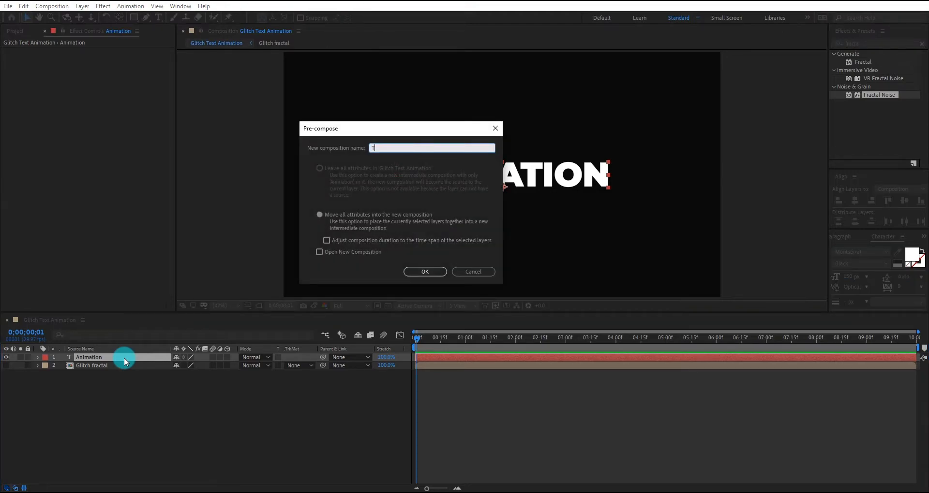
pyautogui.click(423, 271)
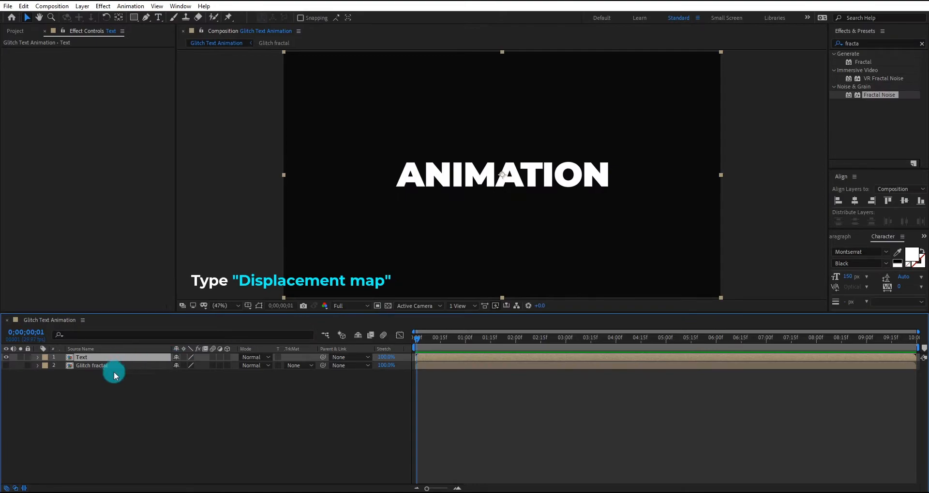
# Apply the Displacement Map effect to the Text layer, using the Glitch fractal layer as its displacement map
pyautogui.click(836, 44)
pyautogui.write('displa')
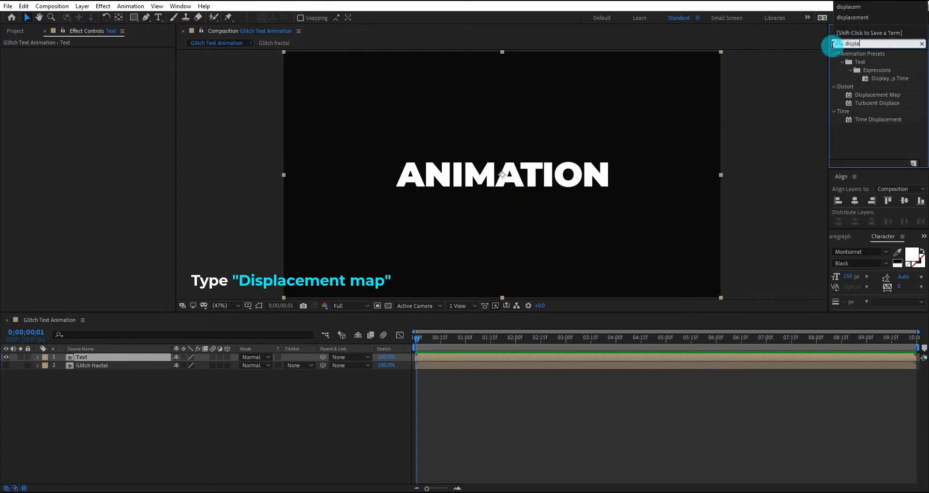
pyautogui.doubleClick(889, 94)
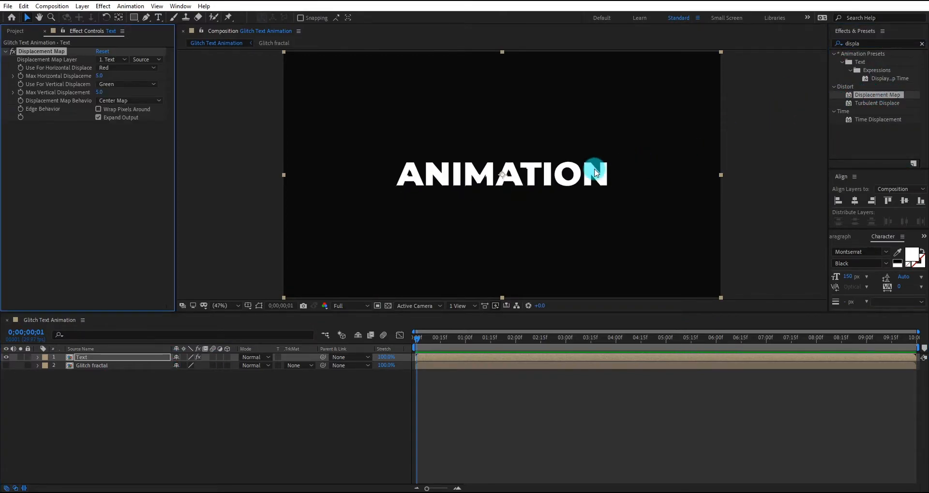
pyautogui.click(113, 59)
pyautogui.click(129, 93)
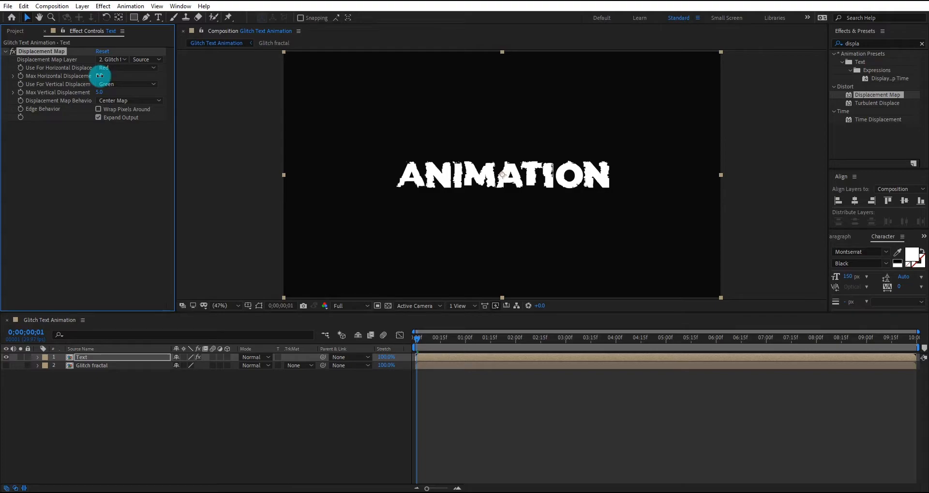
# Set the Displacement Map's maximum horizontal and vertical displacement to 0
pyautogui.click(99, 93)
pyautogui.write('0')
pyautogui.press('Return')
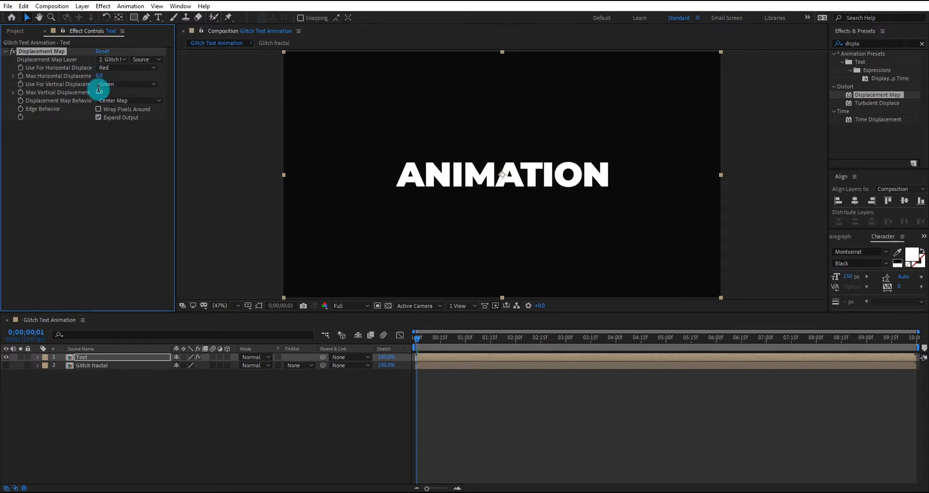
# Keyframe Max Horizontal Displacement at 0 on frame 5 and at 20 on frame 6
pyautogui.click(21, 76)
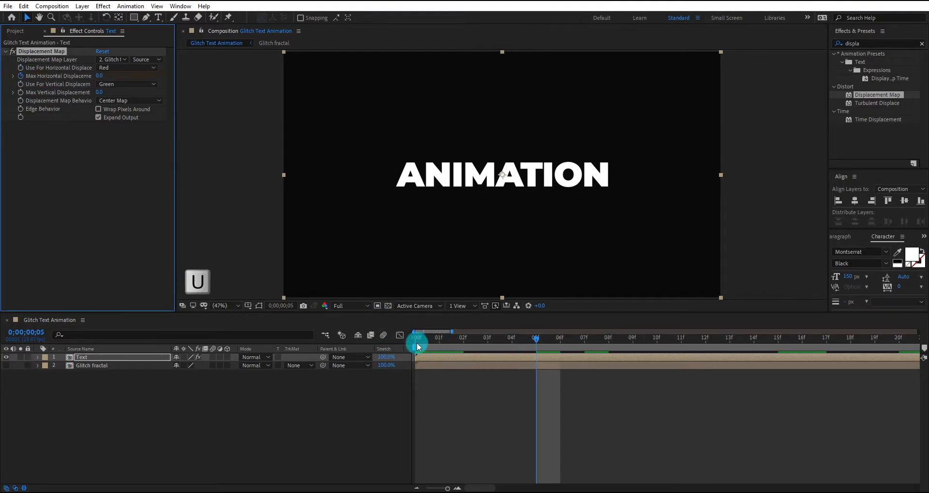
pyautogui.press('u')
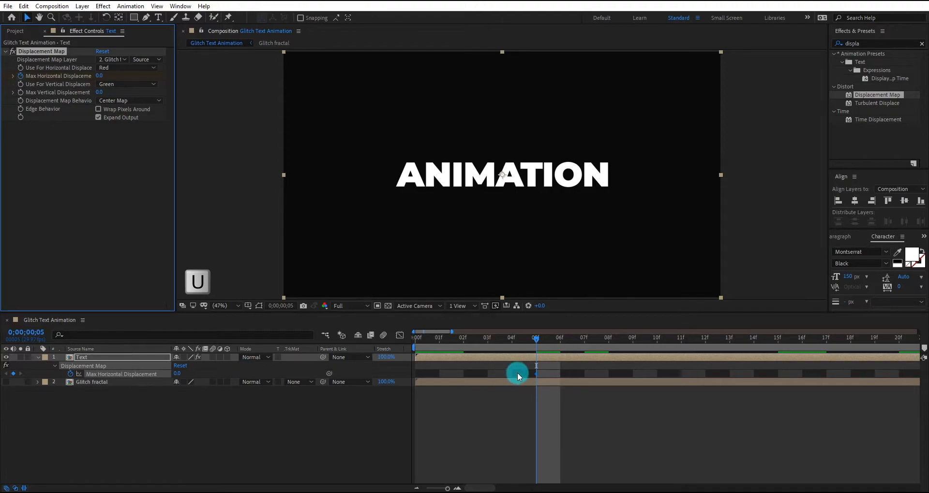
pyautogui.click(541, 359)
pyautogui.press('pagedown')
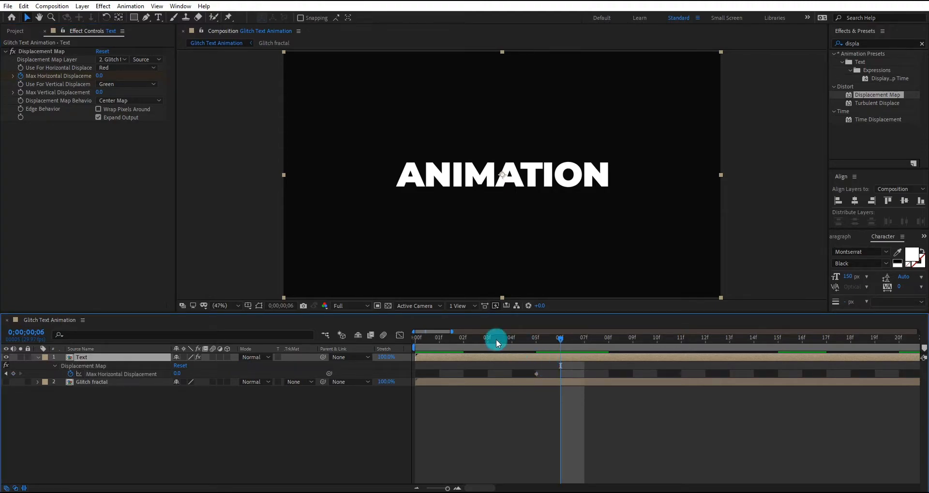
pyautogui.click(99, 77)
pyautogui.write('20')
pyautogui.press('Return')
# Keyframe Max Horizontal Displacement on every frame from 7 to 15 with changing values, using 15 on frame 14 and 0 on frame 15
pyautogui.click(414, 263)
pyautogui.moveTo(560, 338); pyautogui.dragTo(585, 341)
pyautogui.moveTo(103, 76); pyautogui.dragTo(101, 76)
pyautogui.click(607, 339)
pyautogui.click(621, 366)
pyautogui.hotkey('ctrl', 'Right')
pyautogui.click(103, 75)
pyautogui.hotkey('ctrl', 'Right')
pyautogui.hotkey('ctrl', 'Right')
pyautogui.hotkey('ctrl', 'Right')
pyautogui.hotkey('ctrl', 'Right')
pyautogui.hotkey('ctrl', 'Right')
pyautogui.hotkey('ctrl', 'Right')
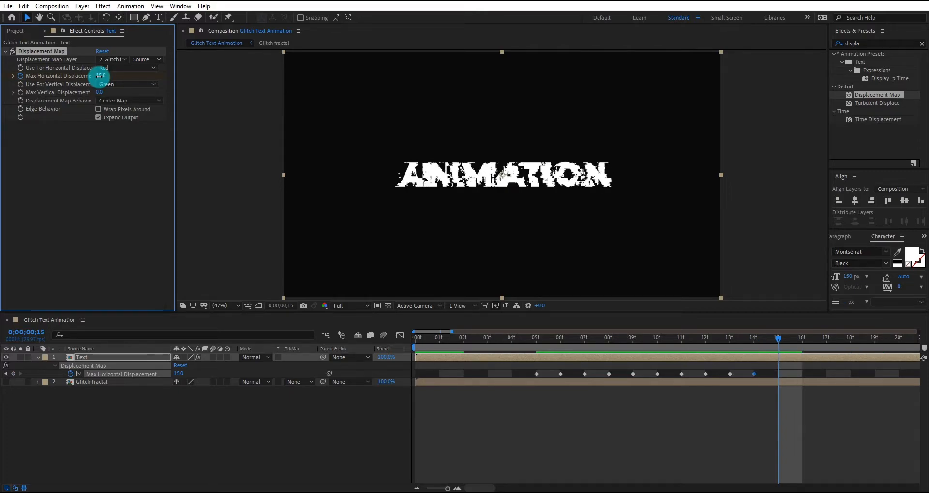
pyautogui.press('Return')
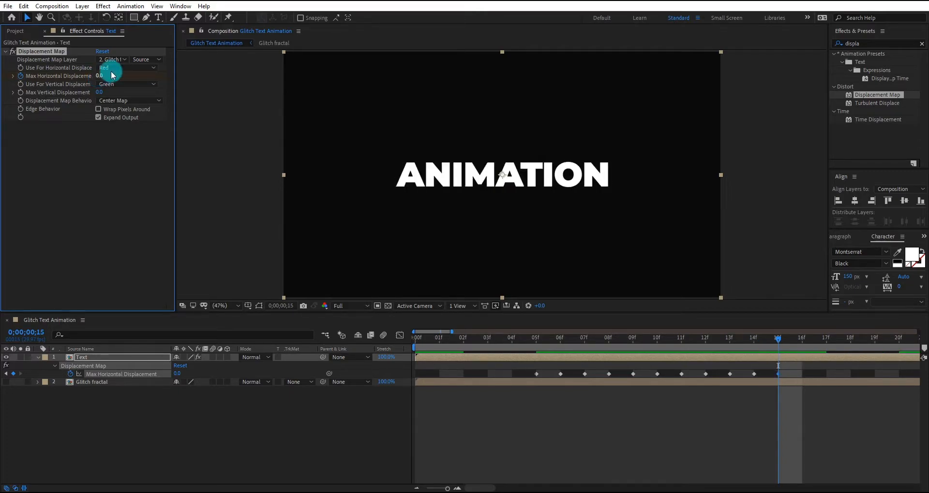
# Preview the glitch animation from the start and from frame 5, with the playhead returned to frame 5
pyautogui.scroll(-2, 585, 395)
pyautogui.moveTo(534, 347); pyautogui.dragTo(375, 349)
pyautogui.press('space')
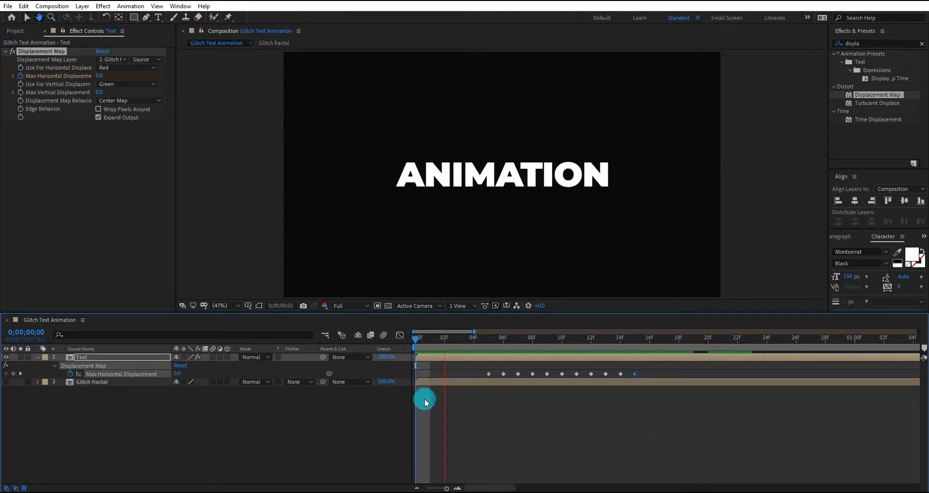
pyautogui.moveTo(494, 337); pyautogui.dragTo(491, 358)
pyautogui.click(507, 372)
pyautogui.click(559, 359)
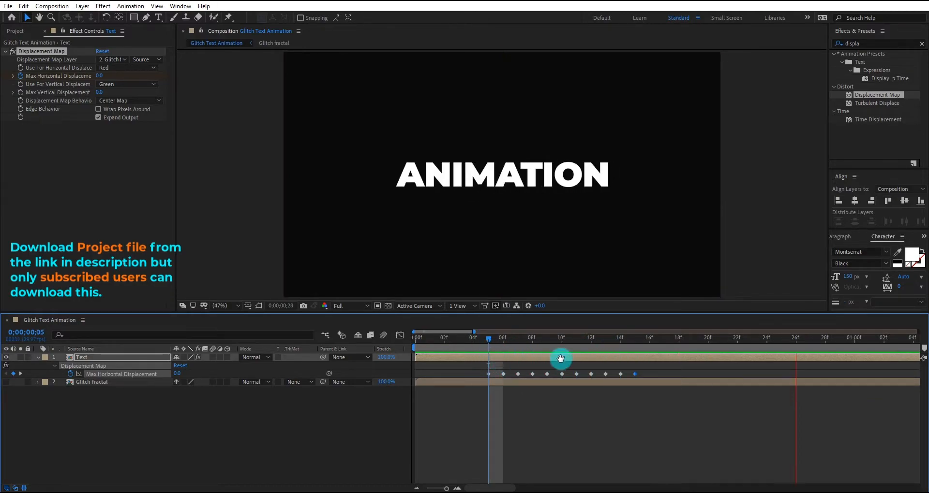
pyautogui.moveTo(640, 340); pyautogui.dragTo(489, 349)
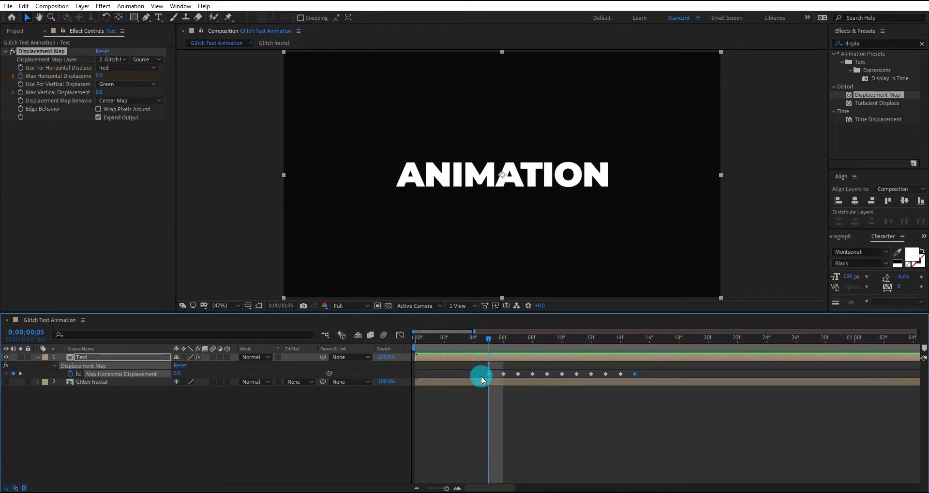
pyautogui.press('=')
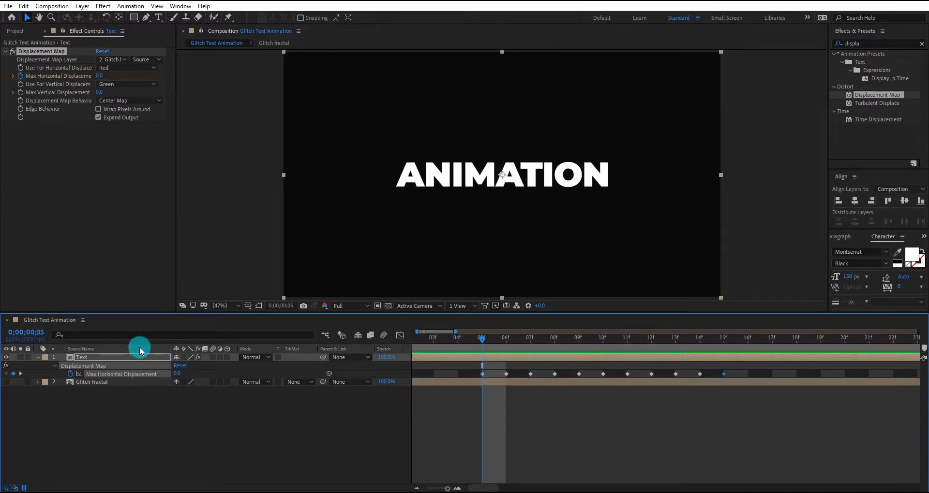
# Keyframe the Text layer's Max Vertical Displacement at 0 on frame 5 and at 12 on frame 7
pyautogui.click(20, 96)
pyautogui.click(115, 355)
pyautogui.press('u')
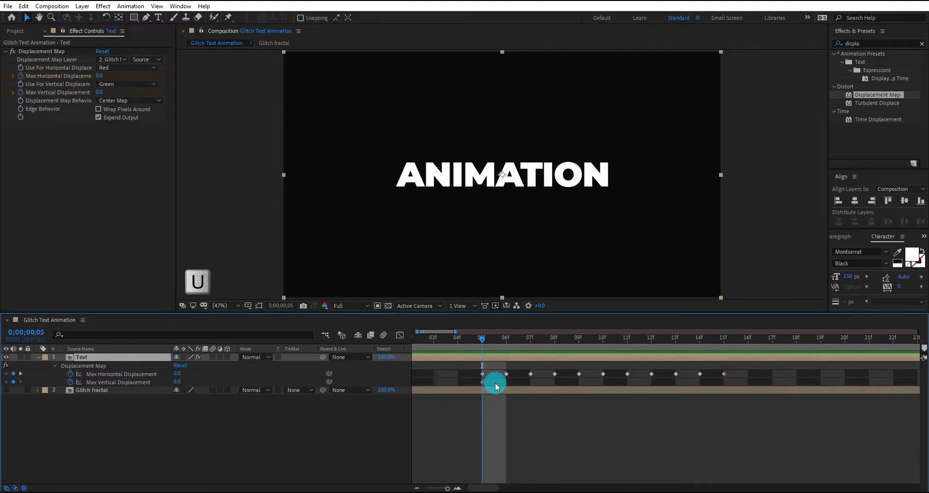
pyautogui.hotkey('ctrl', 'Right')
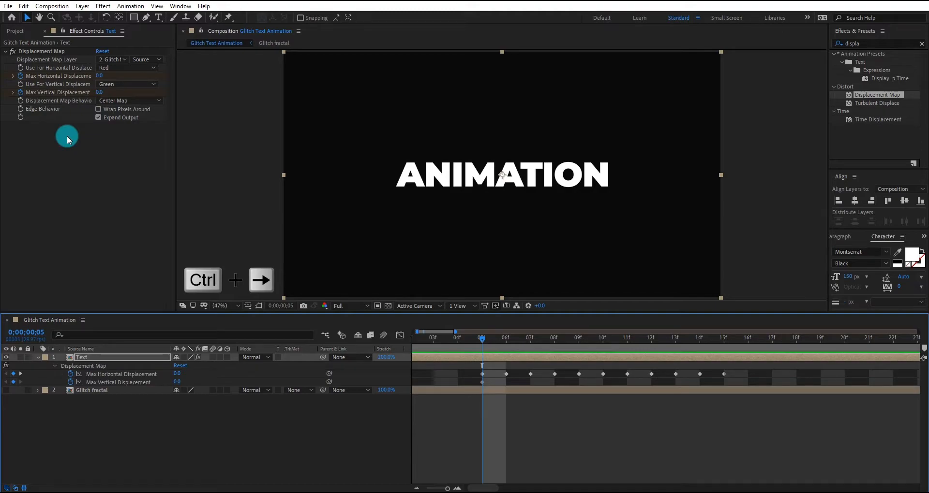
pyautogui.hotkey('ctrl', 'Right')
pyautogui.hotkey('ctrl', 'Right')
pyautogui.click(99, 92)
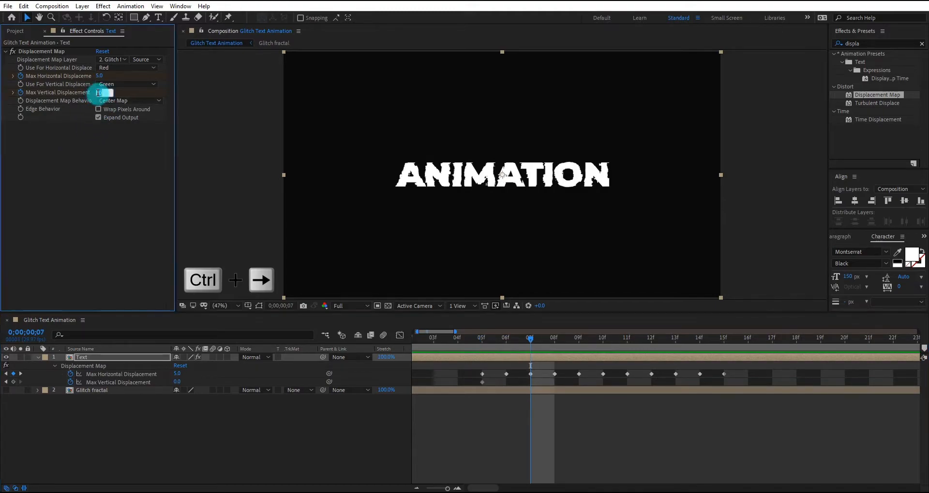
pyautogui.write('12')
pyautogui.press('Return')
# Keyframe Max Vertical Displacement on every frame from 8 to 15 with changing values, using 5 on frame 8, -17 on frame 9 and 0 on frame 15
pyautogui.hotkey('ctrl', 'Right')
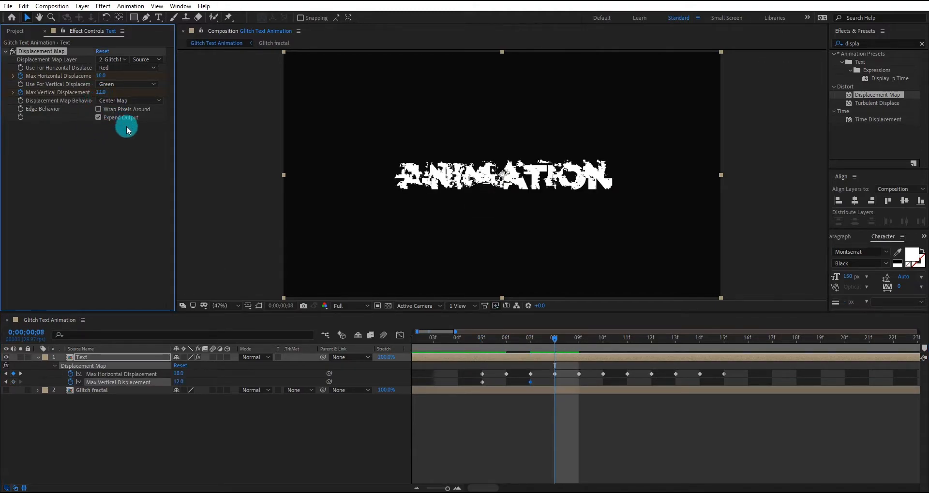
pyautogui.write('0')
pyautogui.press('Return')
pyautogui.hotkey('ctrl', 'Right')
pyautogui.moveTo(103, 93)
pyautogui.mouseDown()
pyautogui.moveTo(92, 95)
pyautogui.moveTo(121, 92)
pyautogui.moveTo(83, 98)
pyautogui.moveTo(113, 99)
pyautogui.mouseUp()
pyautogui.hotkey('ctrl', 'Right')
pyautogui.hotkey('ctrl', 'Right')
pyautogui.hotkey('ctrl', 'Right')
pyautogui.hotkey('ctrl', 'Right')
pyautogui.hotkey('ctrl', 'Right')
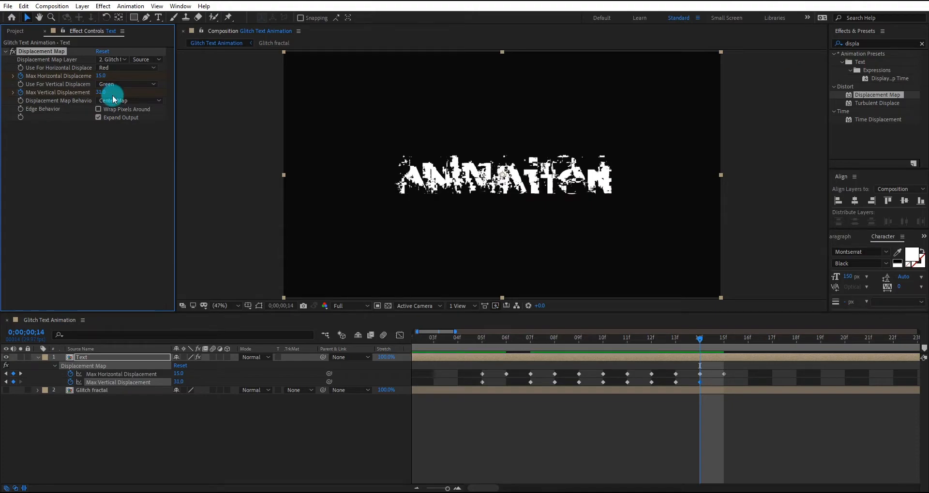
pyautogui.hotkey('ctrl', 'Right')
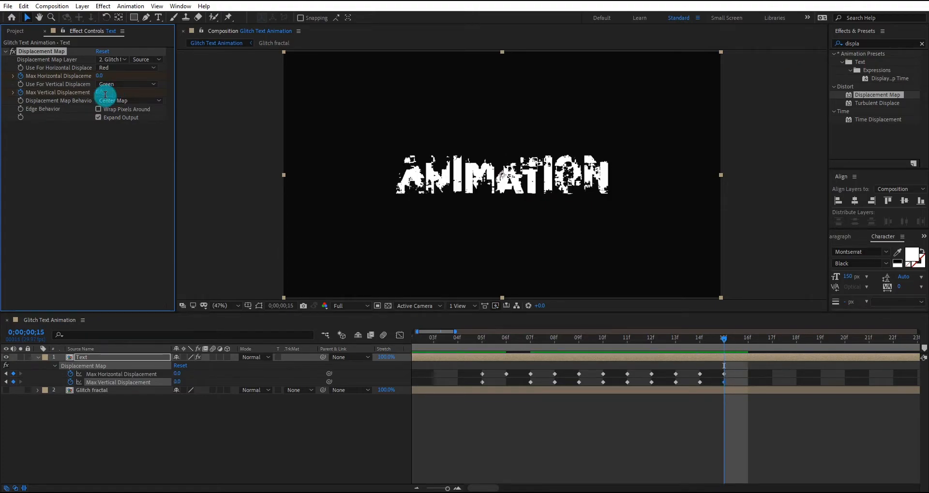
# Preview the horizontal and vertical glitch displacement from the first frame and scrub through its keyframes
pyautogui.moveTo(603, 341); pyautogui.dragTo(380, 353)
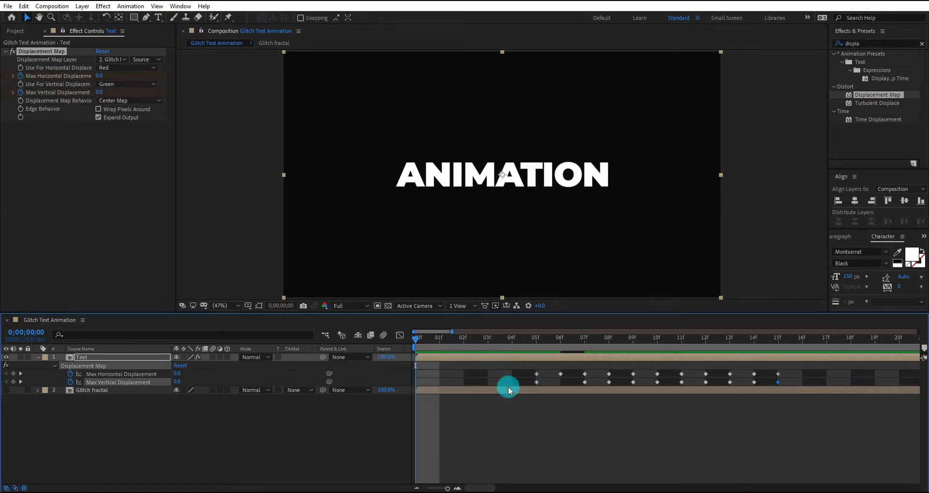
pyautogui.press('space')
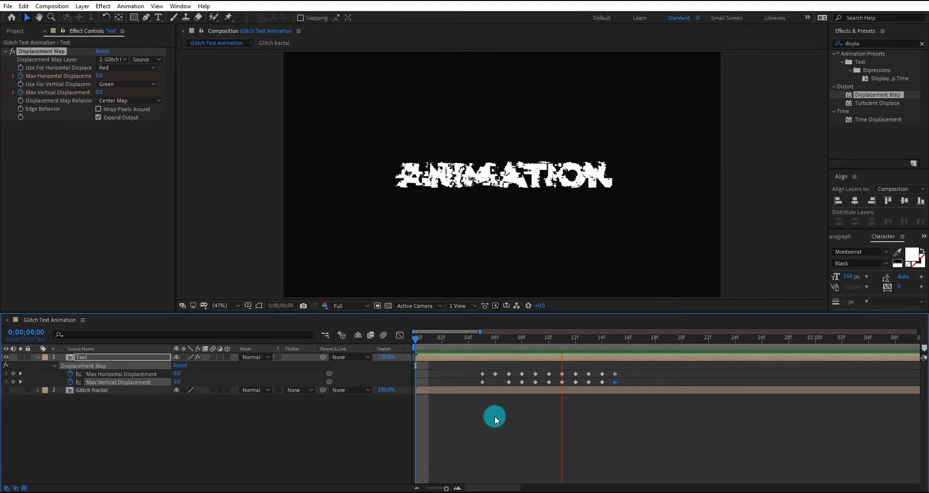
pyautogui.moveTo(515, 338); pyautogui.dragTo(558, 341)
pyautogui.moveTo(559, 342); pyautogui.dragTo(458, 342)
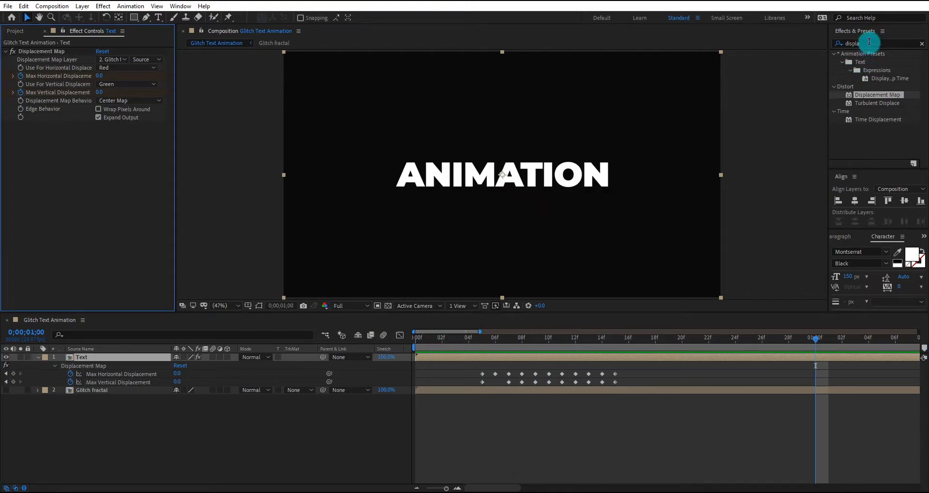
# Apply CC Griddler to the Text layer, place it above Displacement Map, and turn Displacement Map off
pyautogui.moveTo(868, 44); pyautogui.dragTo(844, 43)
pyautogui.write('cc gr')
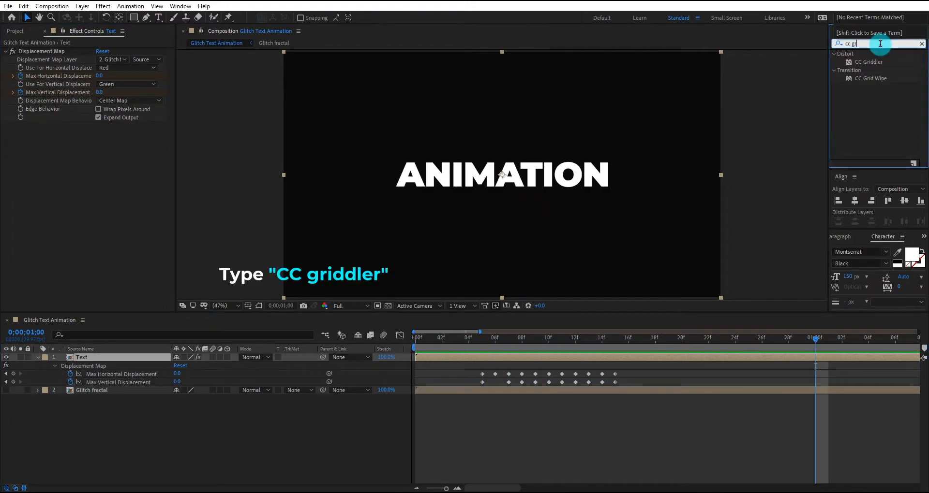
pyautogui.click(876, 63)
pyautogui.doubleClick(876, 63)
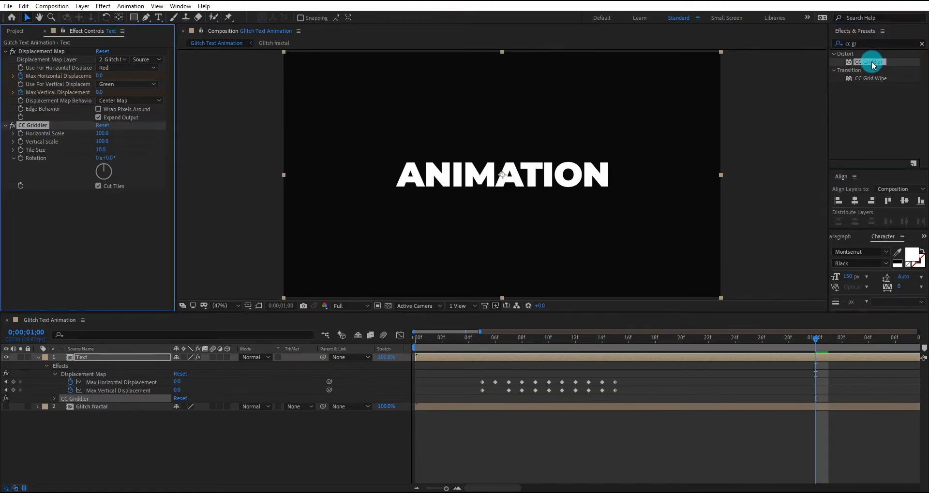
pyautogui.moveTo(57, 128); pyautogui.dragTo(54, 49)
pyautogui.click(521, 338)
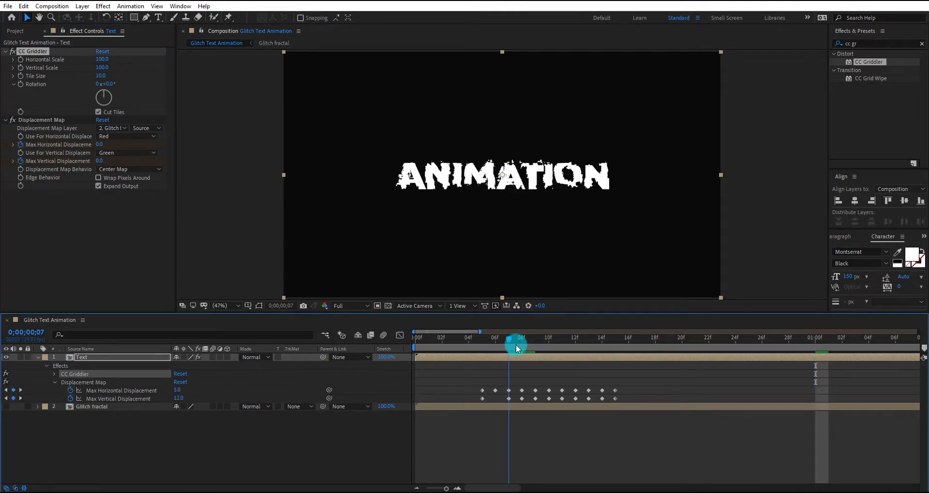
pyautogui.click(12, 121)
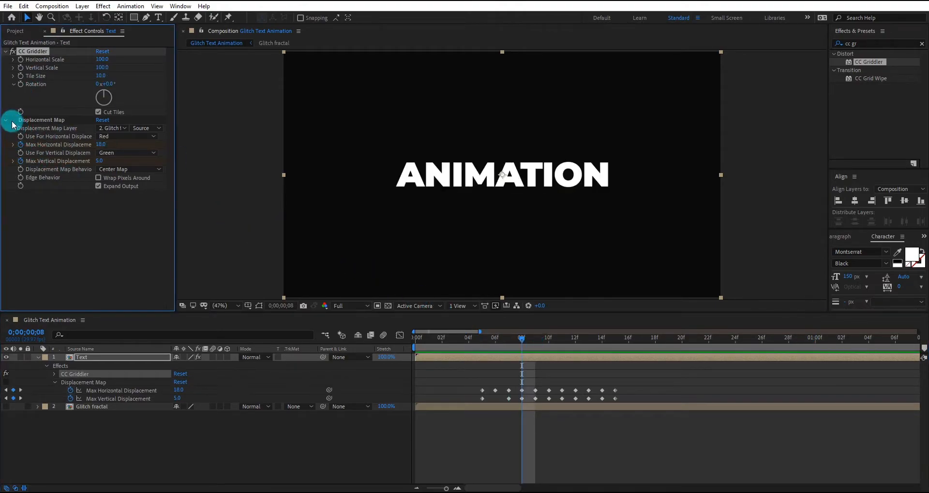
# On frame 0, set CC Griddler's Horizontal Scale to 0 and start keyframing Horizontal Scale, Vertical Scale and Tile Size, with the layer's keyframed properties revealed
pyautogui.press('Home')
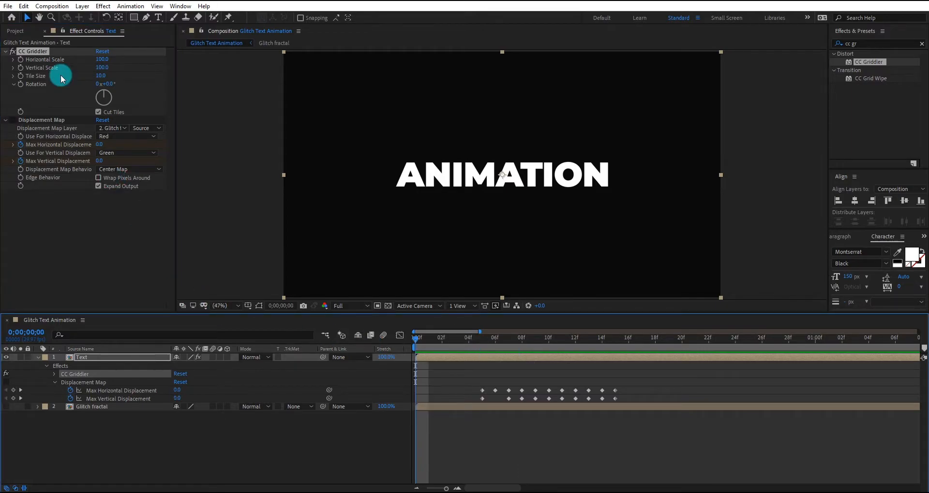
pyautogui.click(101, 59)
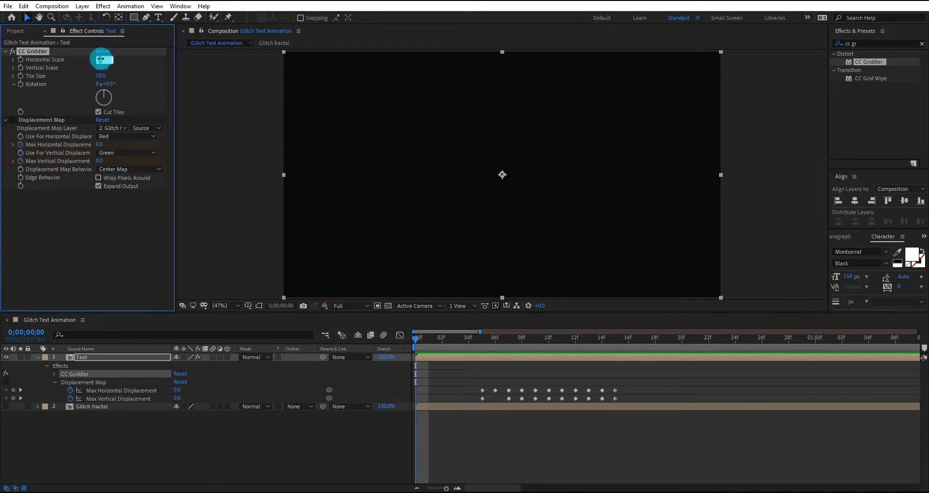
pyautogui.click(20, 59)
pyautogui.click(20, 67)
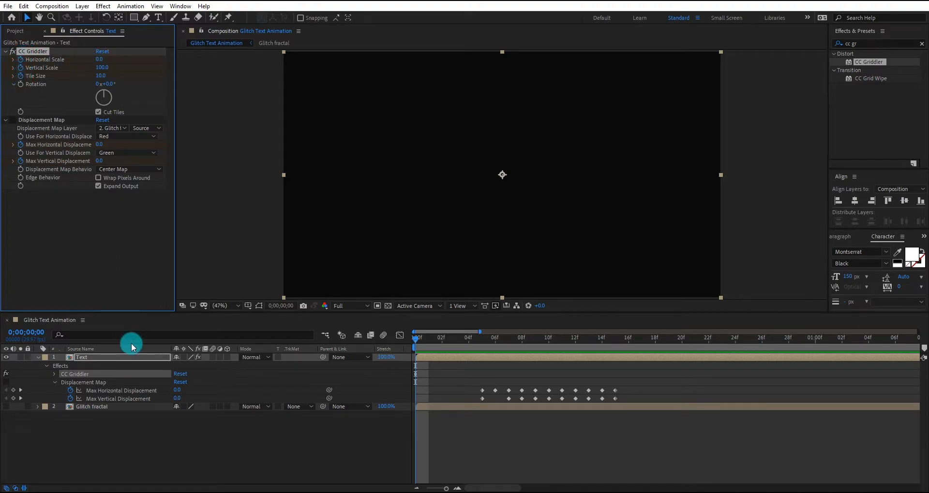
pyautogui.click(135, 358)
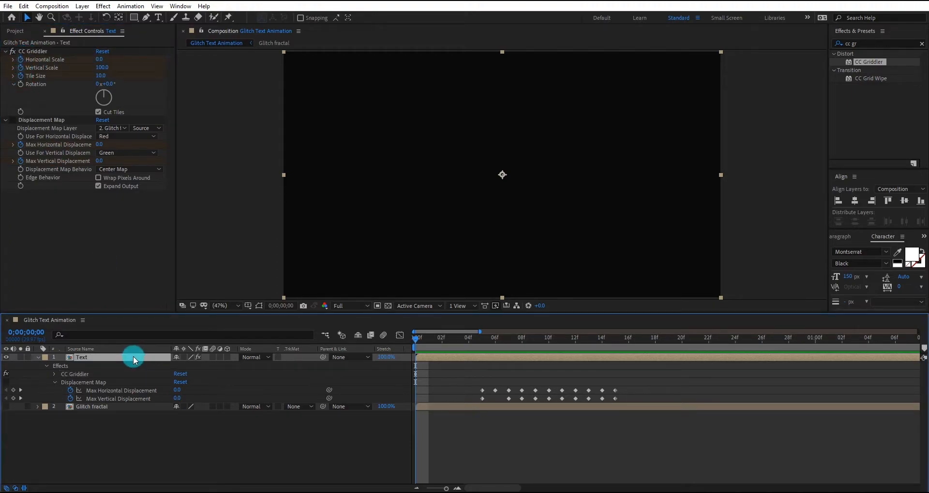
pyautogui.press('u')
pyautogui.press('u')
pyautogui.press('u')
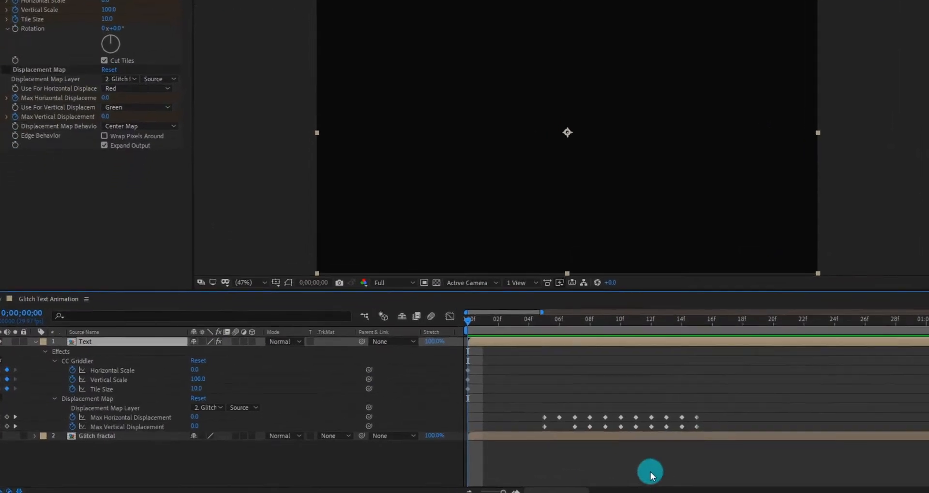
# Keyframe CC Griddler on frame 2 with Horizontal Scale 100, Vertical Scale 2 and Tile Size 30
pyautogui.click(497, 319)
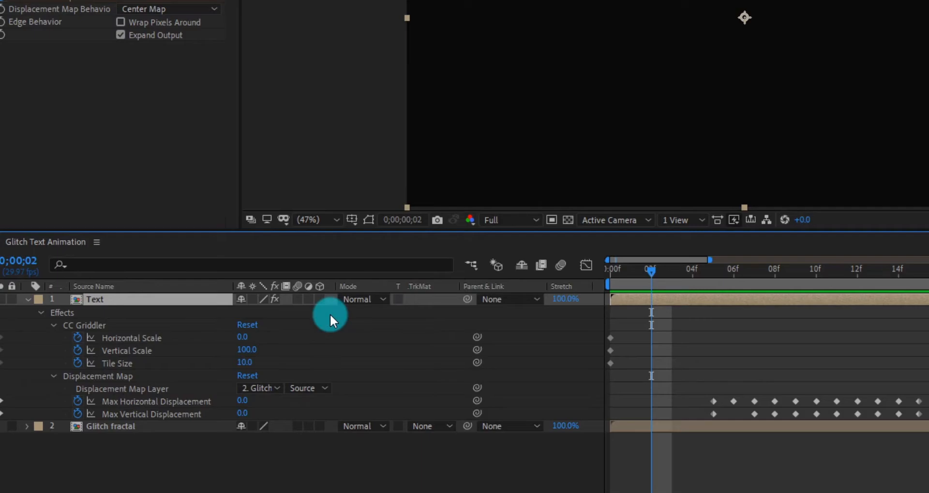
pyautogui.click(242, 337)
pyautogui.write('100')
pyautogui.press('Return')
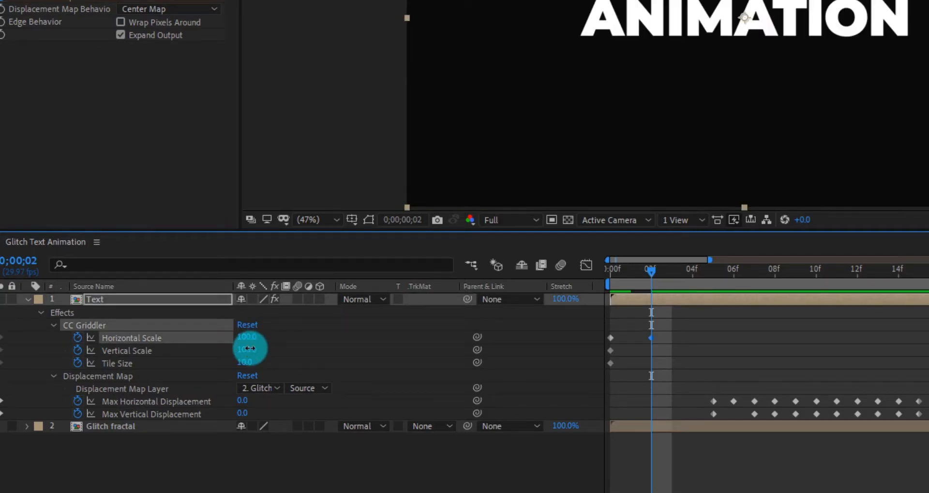
pyautogui.press('Return')
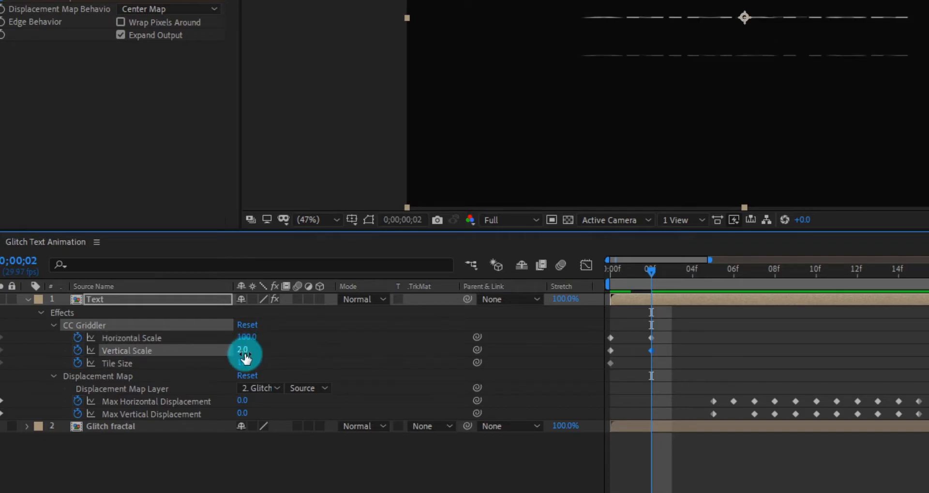
pyautogui.click(245, 360)
pyautogui.write('30')
pyautogui.press('Return')
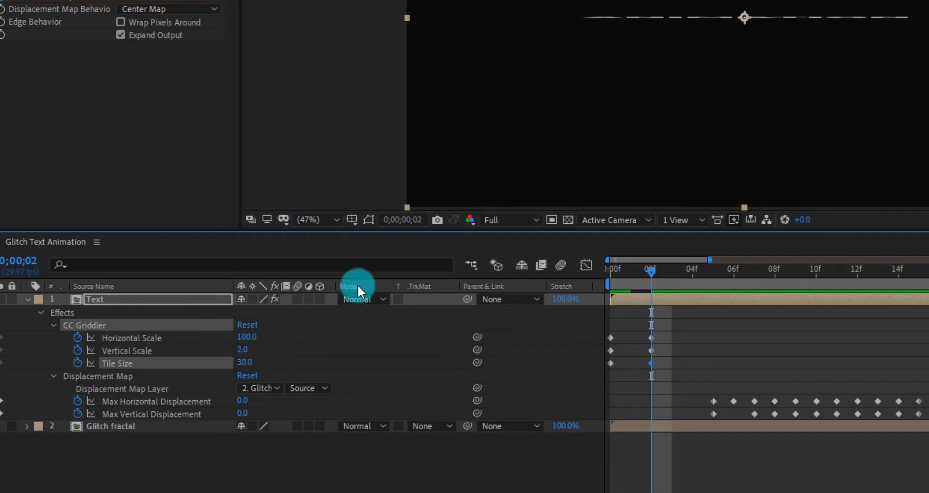
# Keyframe CC Griddler on frame 5 with Horizontal Scale 210, Vertical Scale 15 and Tile Size 3
pyautogui.click(711, 274)
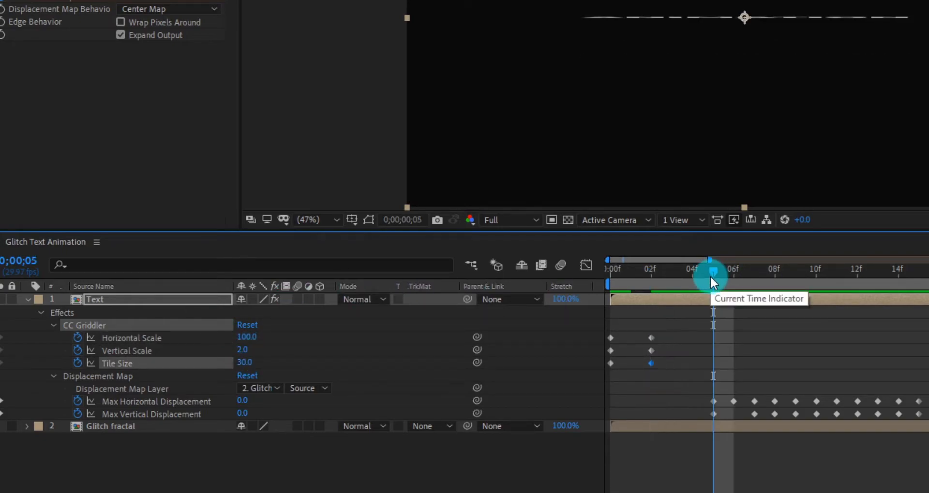
pyautogui.click(246, 337)
pyautogui.write('210')
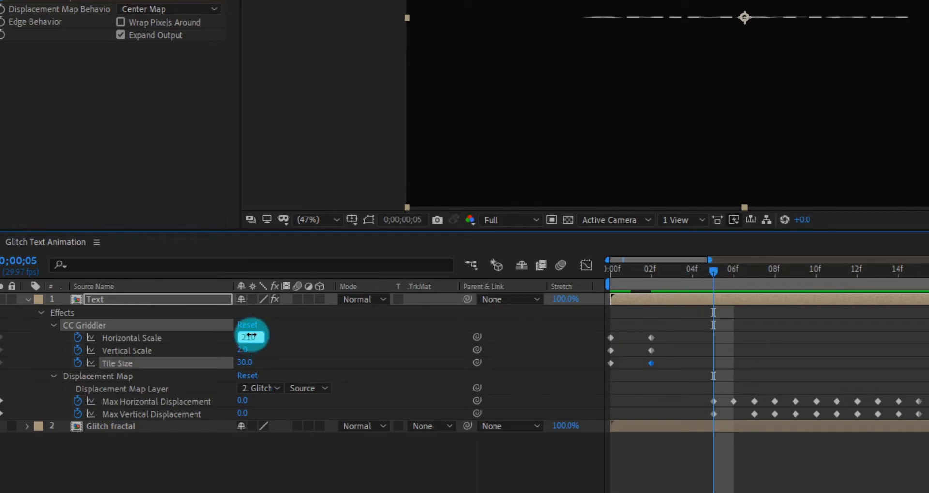
pyautogui.press('Return')
pyautogui.moveTo(239, 351); pyautogui.dragTo(246, 363)
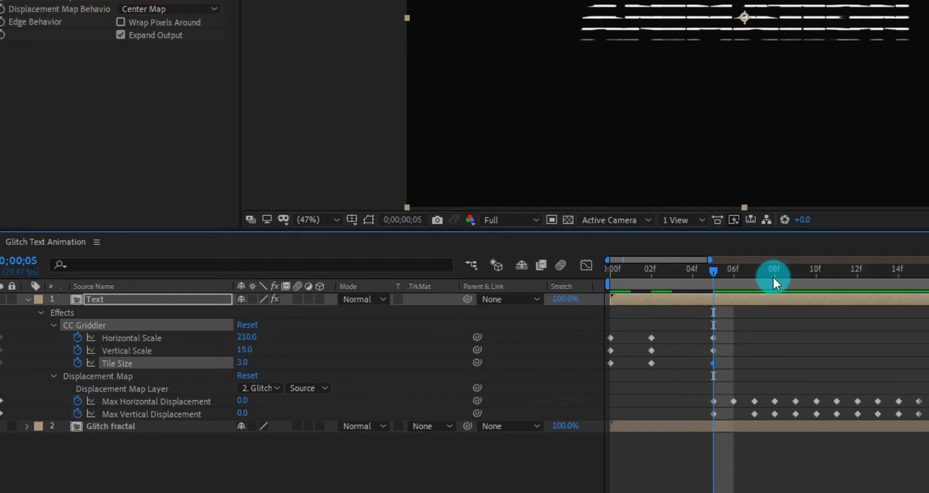
# Keyframe CC Griddler on frame 7 with Tile Size 4, Vertical Scale 19 and Horizontal Scale 280
pyautogui.click(749, 273)
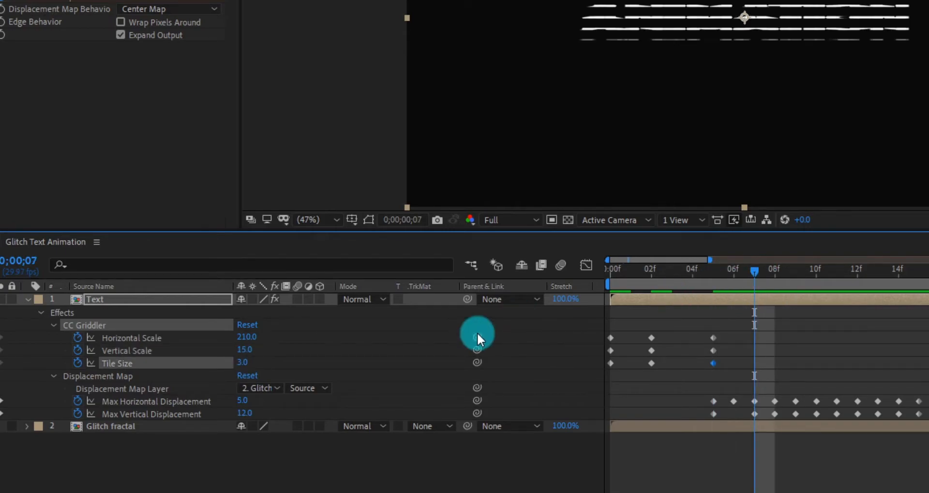
pyautogui.moveTo(242, 366); pyautogui.dragTo(247, 351)
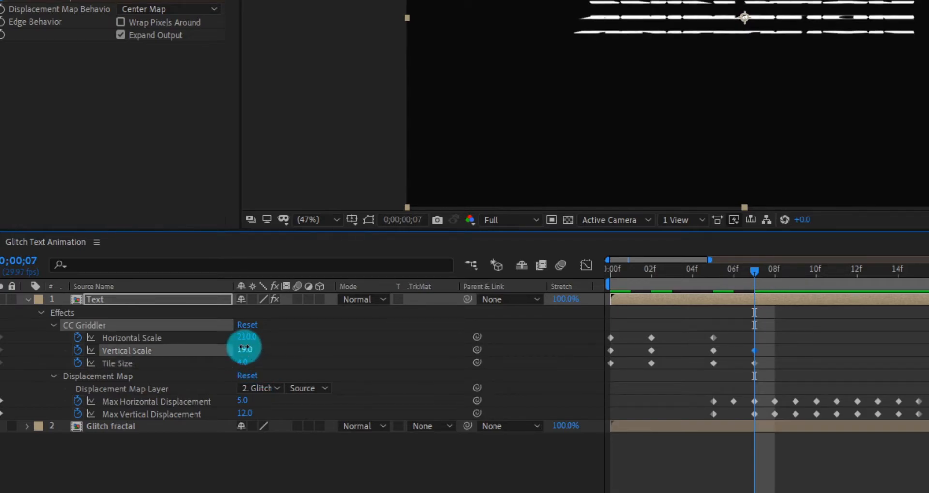
pyautogui.click(247, 337)
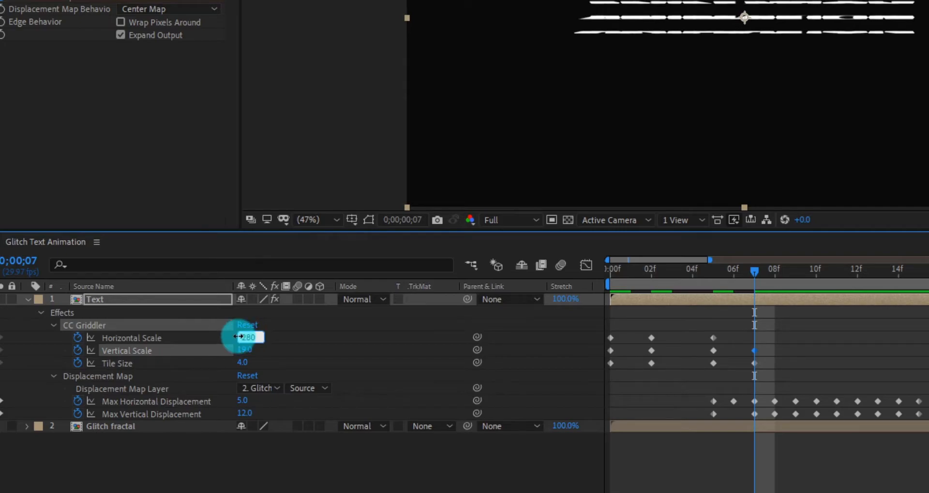
pyautogui.write('280')
pyautogui.press('Return')
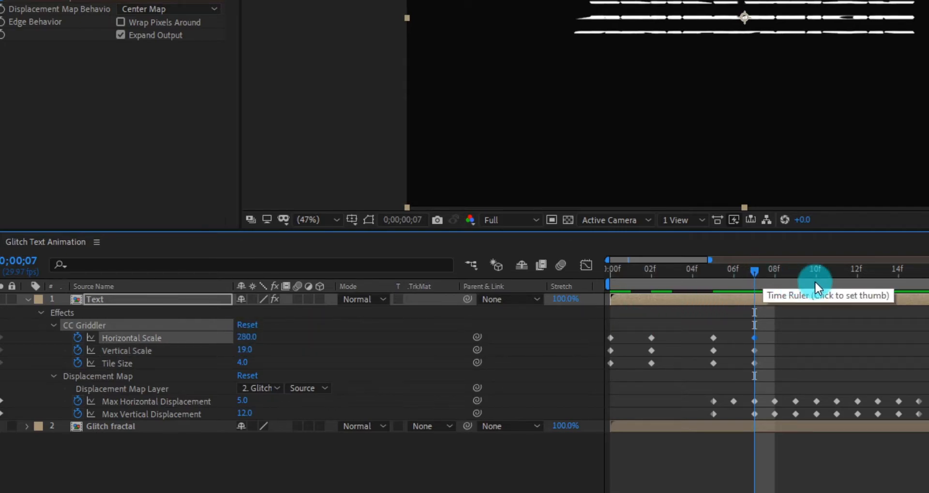
# Keyframe CC Griddler on frame 9 with Horizontal Scale 330, Vertical Scale 40, Tile Size 3, and on frame 10 with 350, 17 and 2
pyautogui.click(792, 269)
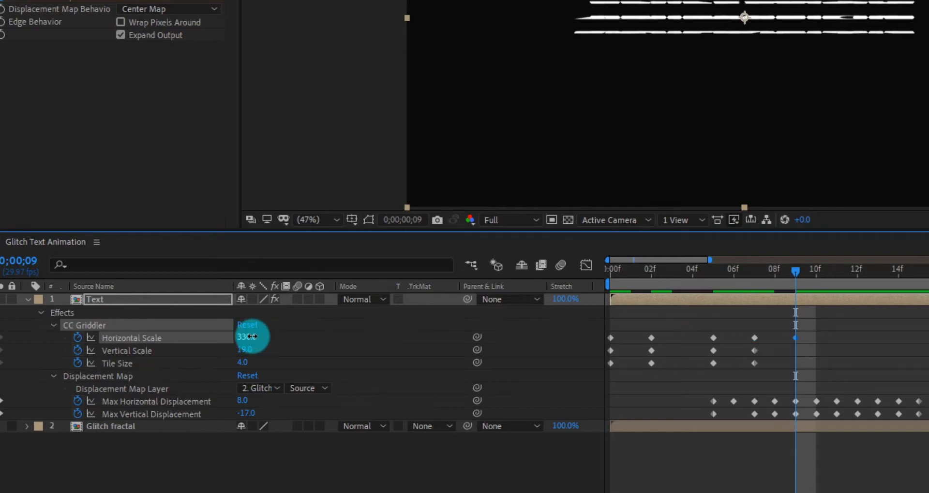
pyautogui.moveTo(250, 351)
pyautogui.mouseDown()
pyautogui.moveTo(240, 350)
pyautogui.moveTo(243, 363)
pyautogui.mouseUp()
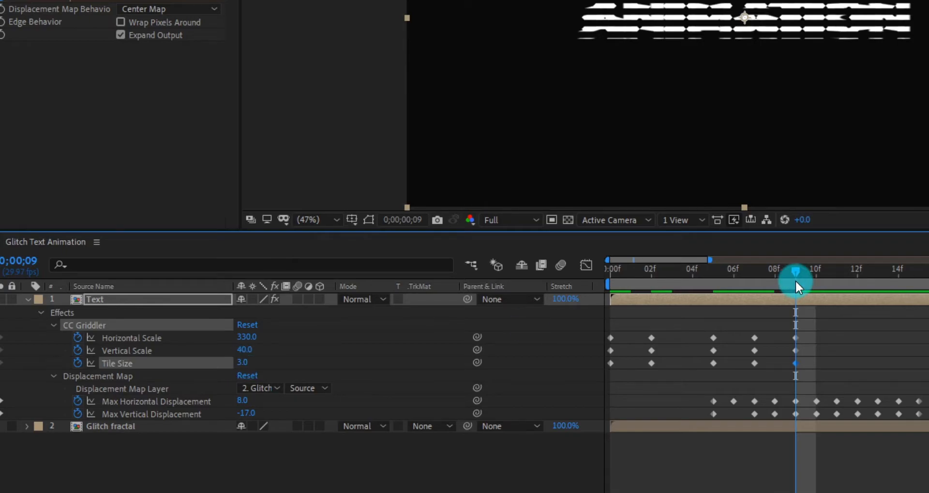
pyautogui.click(817, 277)
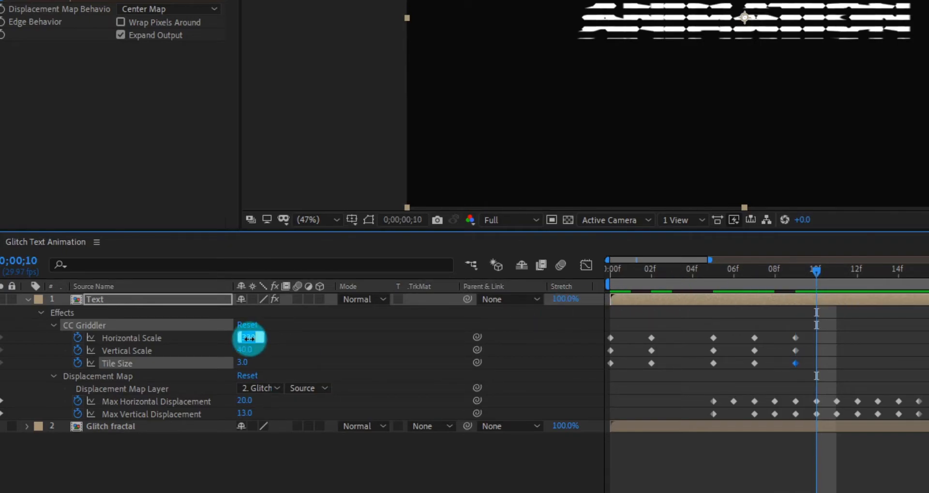
pyautogui.press('Return')
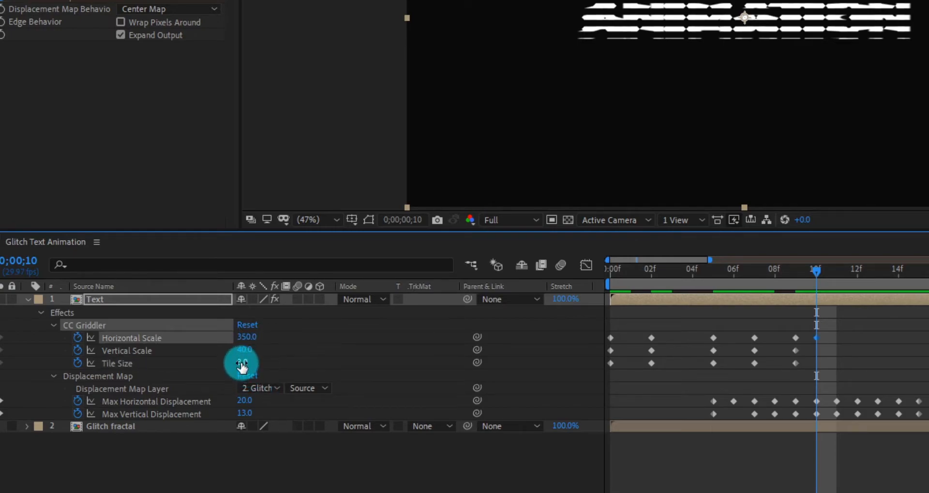
pyautogui.moveTo(241, 363); pyautogui.dragTo(241, 362)
pyautogui.click(248, 348)
pyautogui.write('17')
pyautogui.press('Return')
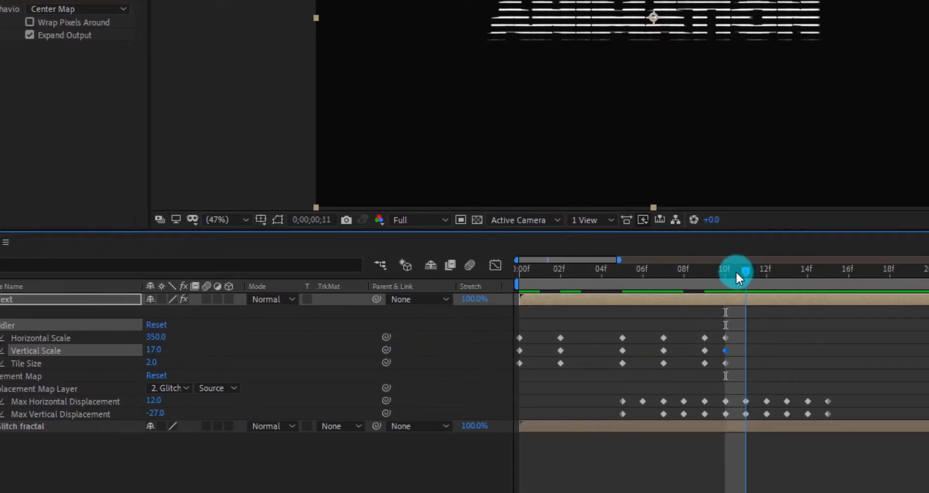
# Keyframe CC Griddler on frame 16 with Horizontal Scale 154, Vertical Scale 25 and Tile Size 4
pyautogui.moveTo(736, 274); pyautogui.dragTo(756, 274)
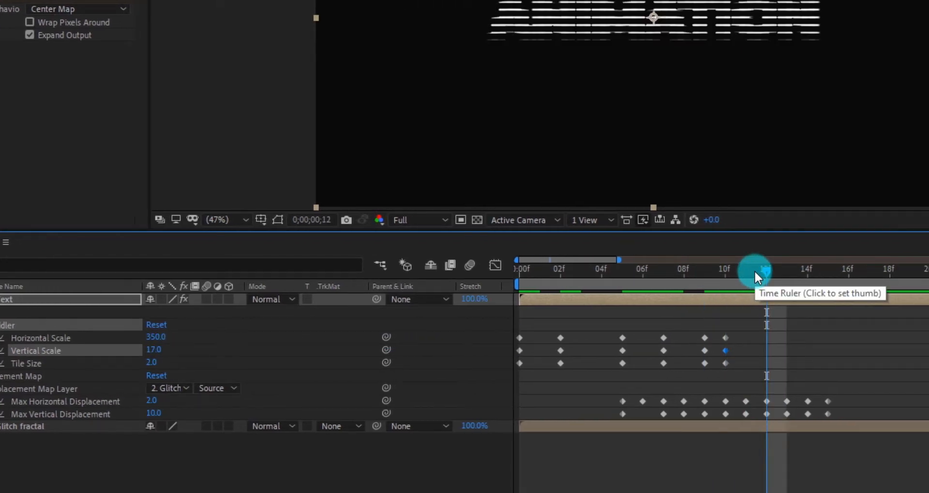
pyautogui.click(843, 272)
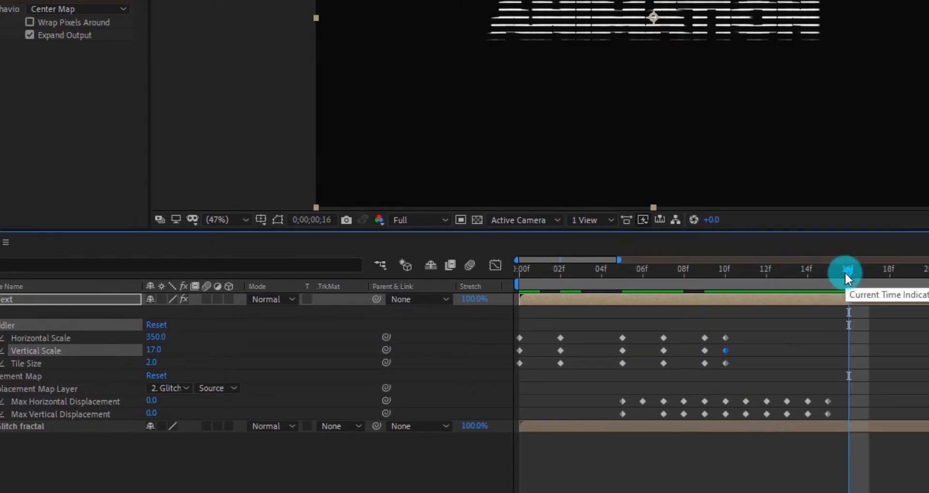
pyautogui.click(167, 339)
pyautogui.write('154')
pyautogui.press('Return')
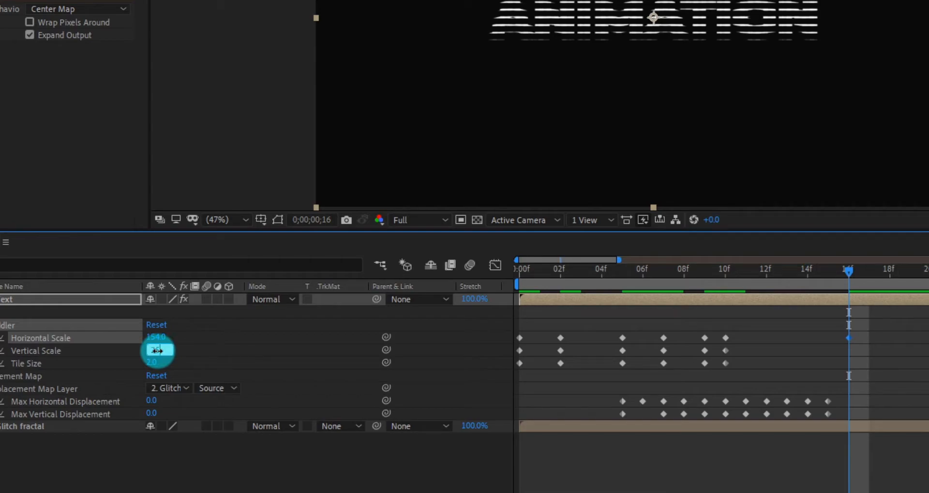
pyautogui.click(157, 351)
pyautogui.write('25')
pyautogui.press('Return')
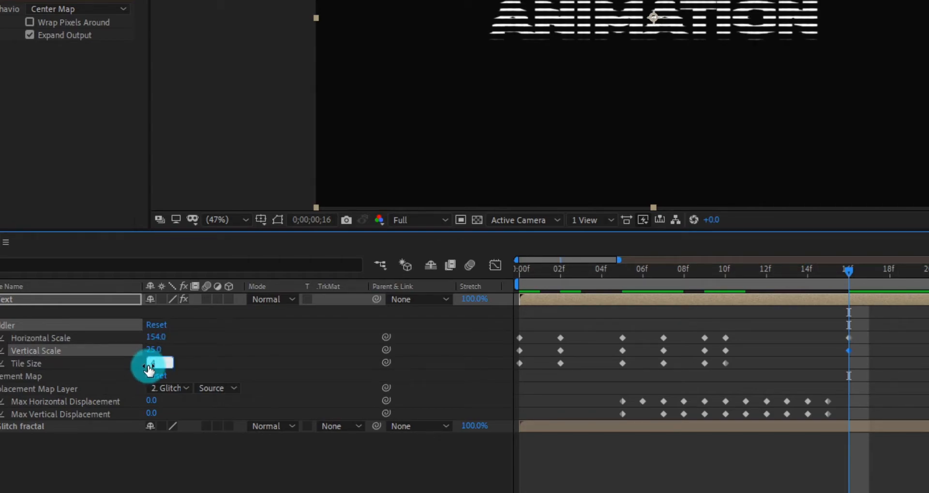
pyautogui.press('Return')
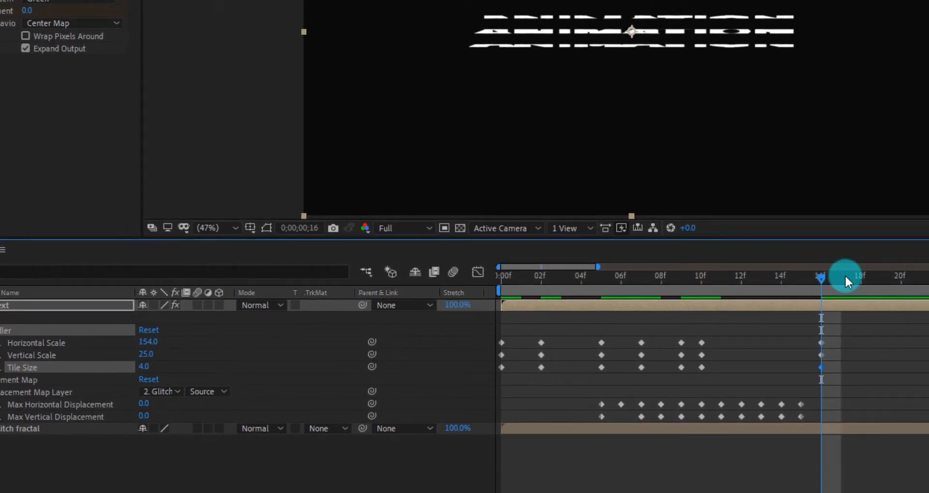
# Keyframe CC Griddler on frame 20 with its default values and turn the Displacement Map effect back on
pyautogui.click(901, 281)
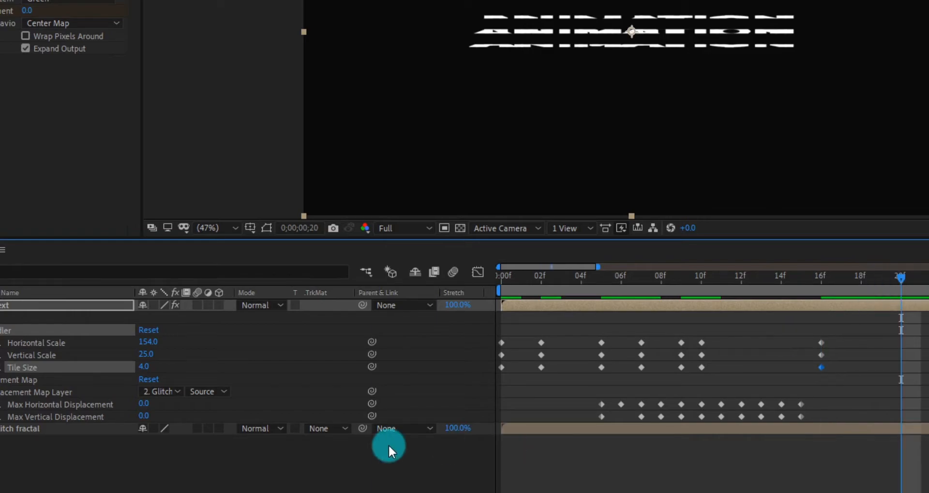
pyautogui.click(155, 331)
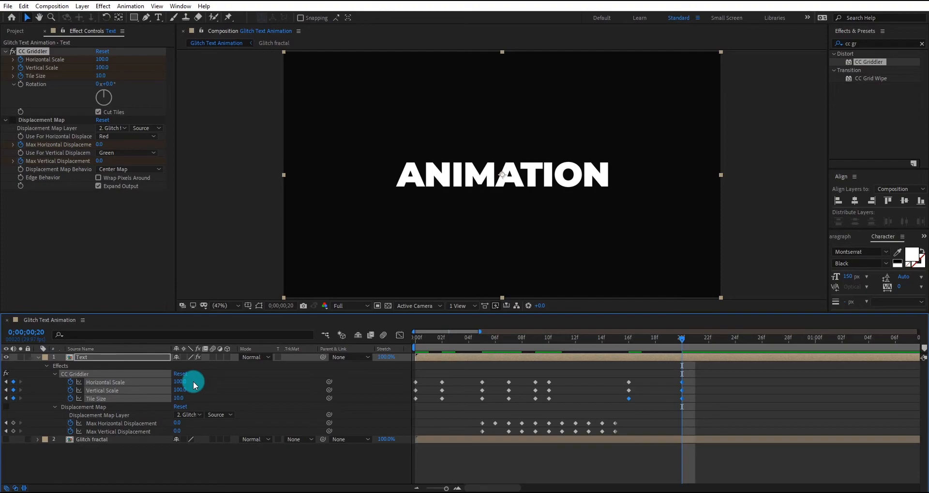
pyautogui.moveTo(663, 334)
pyautogui.mouseDown()
pyautogui.moveTo(443, 341)
pyautogui.moveTo(675, 343)
pyautogui.mouseUp()
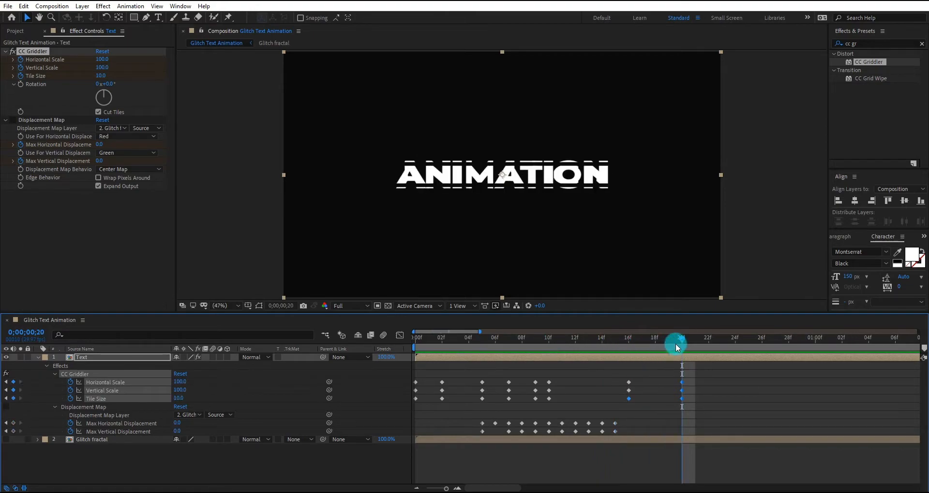
pyautogui.click(13, 121)
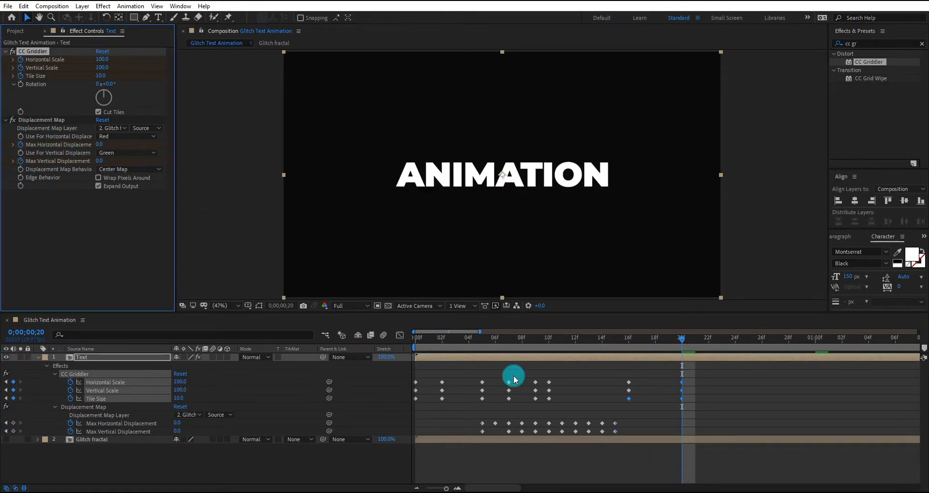
pyautogui.moveTo(517, 341); pyautogui.dragTo(574, 353)
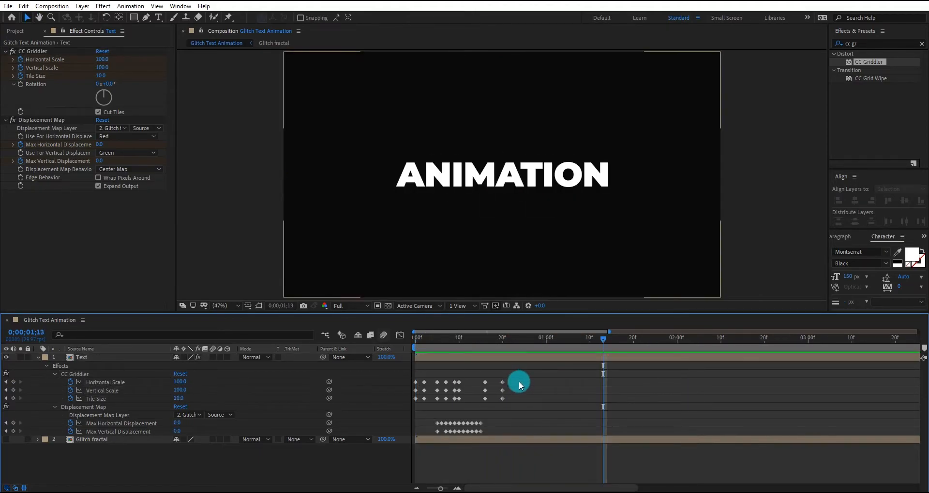
# Copy all CC Griddler and Displacement Map keyframes of the Text layer and paste them at 0;00;02;00
pyautogui.hotkey('ctrl', 'c')
pyautogui.moveTo(519, 381); pyautogui.dragTo(399, 435)
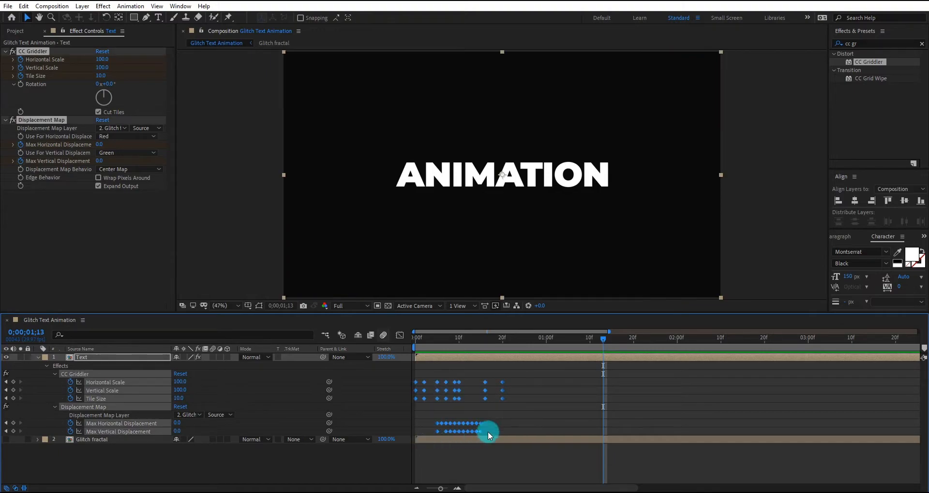
pyautogui.hotkey('ctrl', 'v')
pyautogui.click(675, 338)
pyautogui.hotkey('ctrl', 'v')
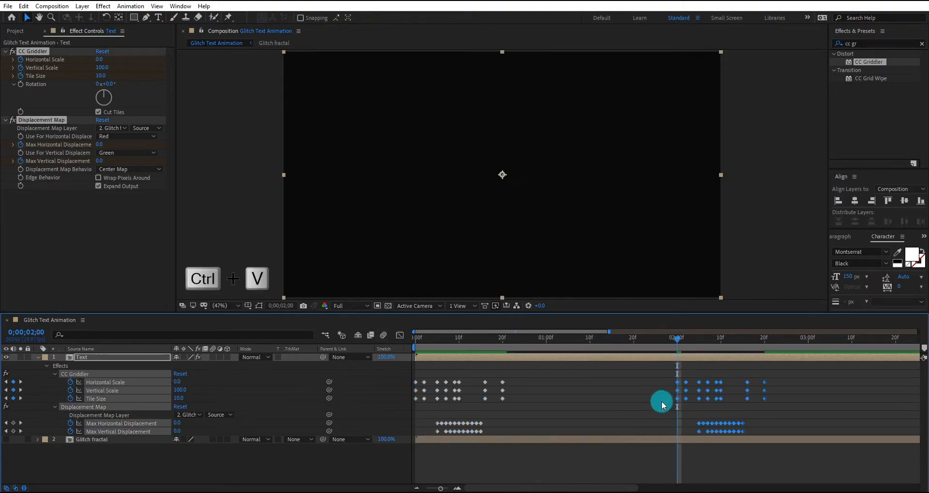
# Time-reverse the pasted CC Griddler and Displacement Map keyframes
pyautogui.rightClick(684, 398)
pyautogui.moveTo(703, 396)
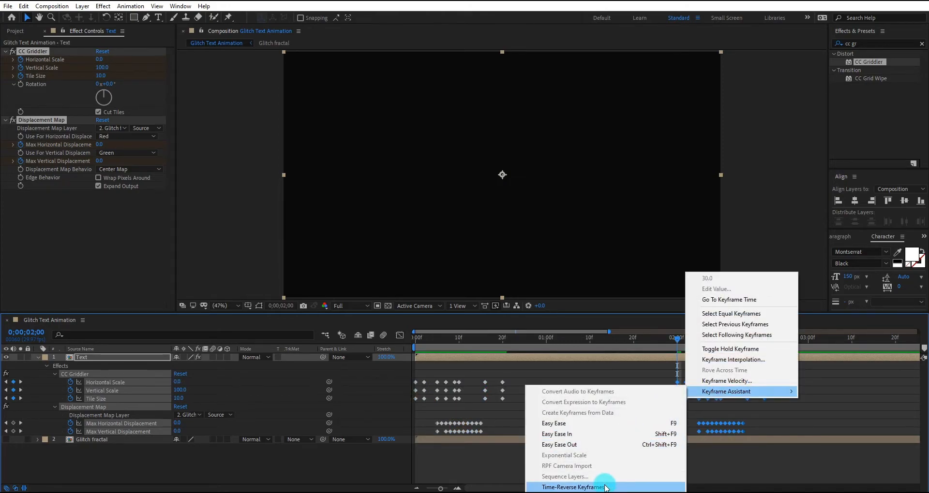
pyautogui.click(605, 487)
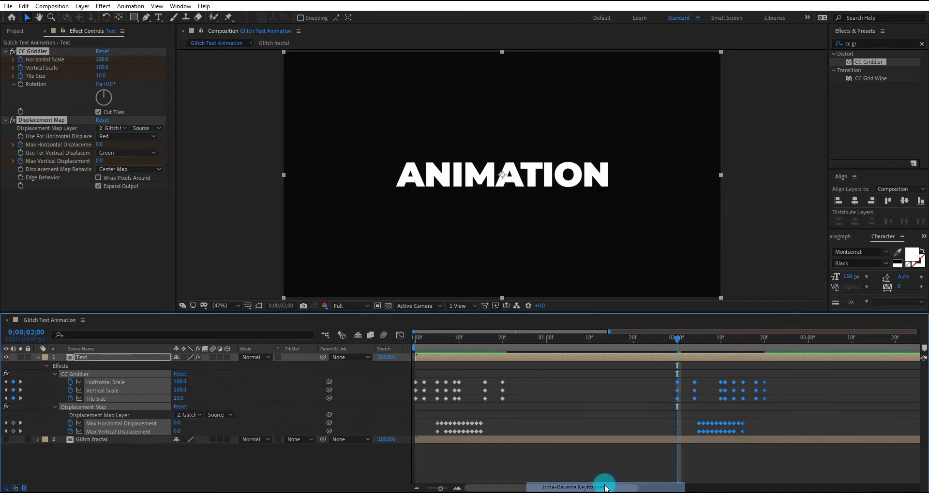
# End the work area at 0;00;03;00 and preview the animation from the first frame
pyautogui.moveTo(683, 339); pyautogui.dragTo(807, 346)
pyautogui.press('n')
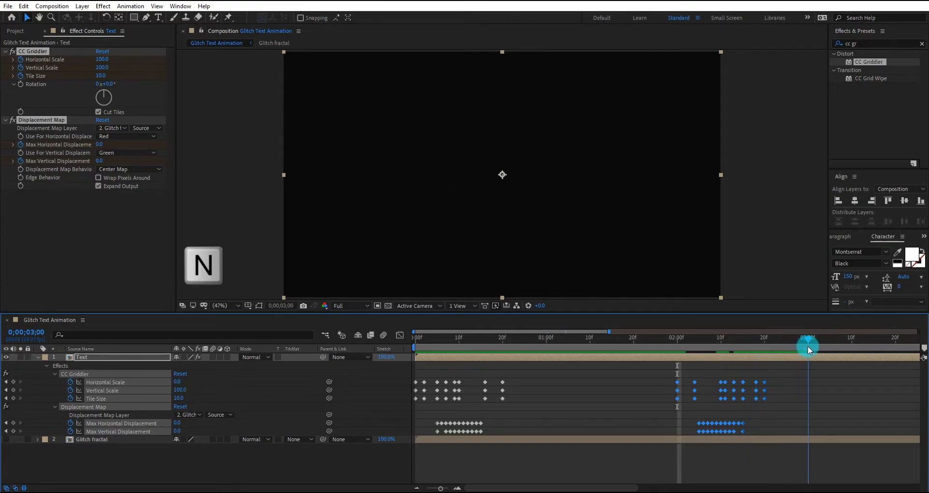
pyautogui.moveTo(709, 340); pyautogui.dragTo(390, 365)
pyautogui.press('space')
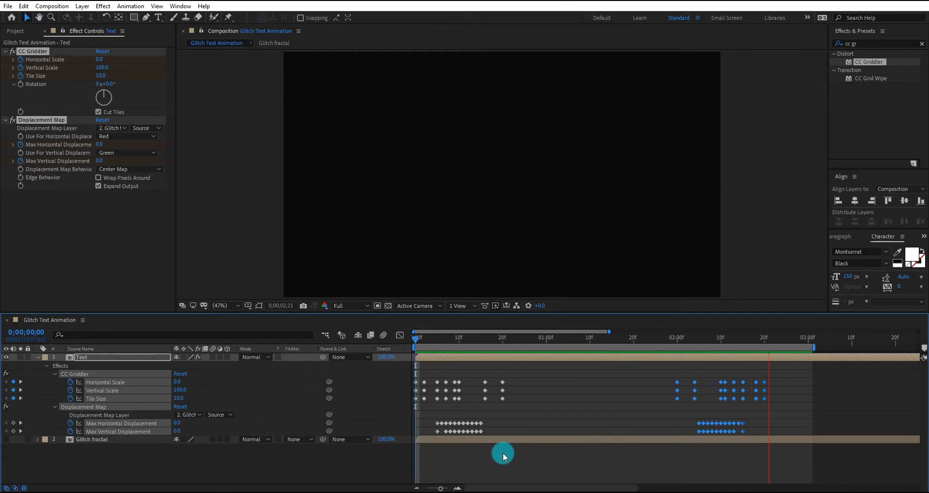
pyautogui.press('space')
# Pre-compose the Text and Glitch fractal layers into a composition named Simple Glitch
pyautogui.moveTo(507, 339); pyautogui.dragTo(525, 340)
pyautogui.click(36, 359)
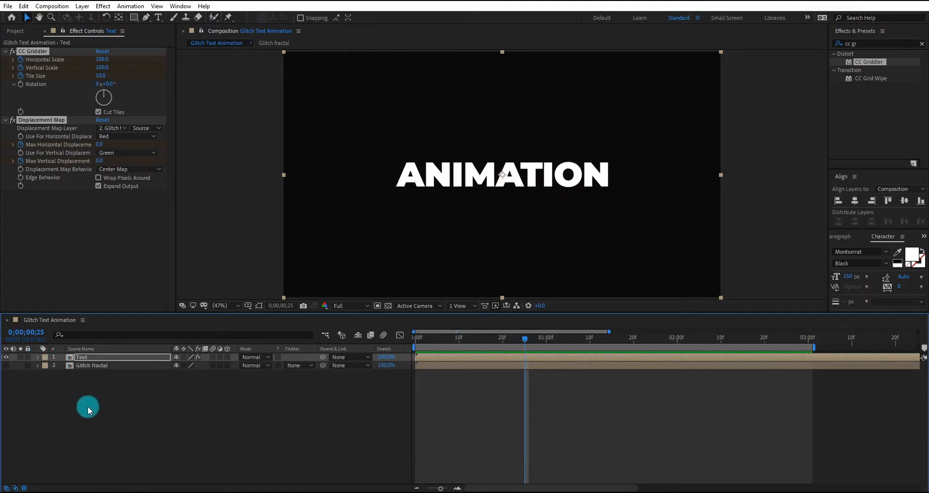
pyautogui.moveTo(87, 404); pyautogui.dragTo(118, 356)
pyautogui.hotkey('ctrl', 'shift', 'c')
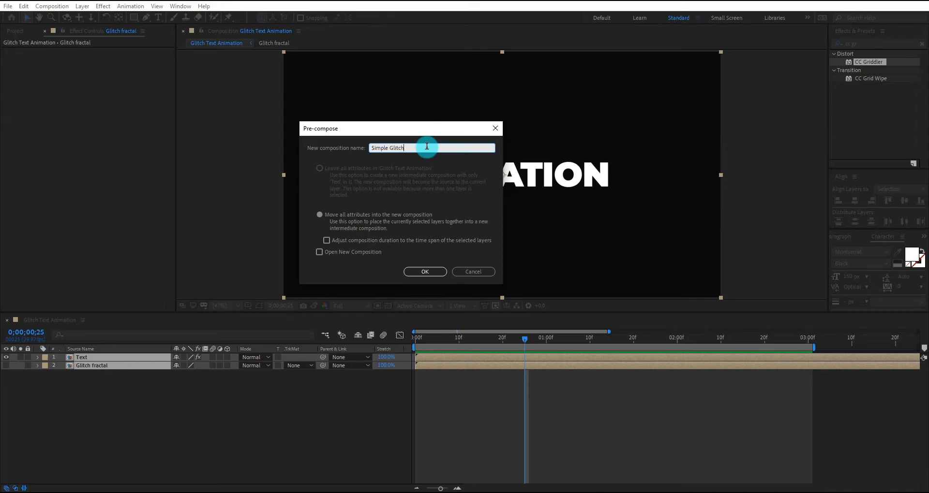
pyautogui.write('Simple Glitch')
pyautogui.press('Return')
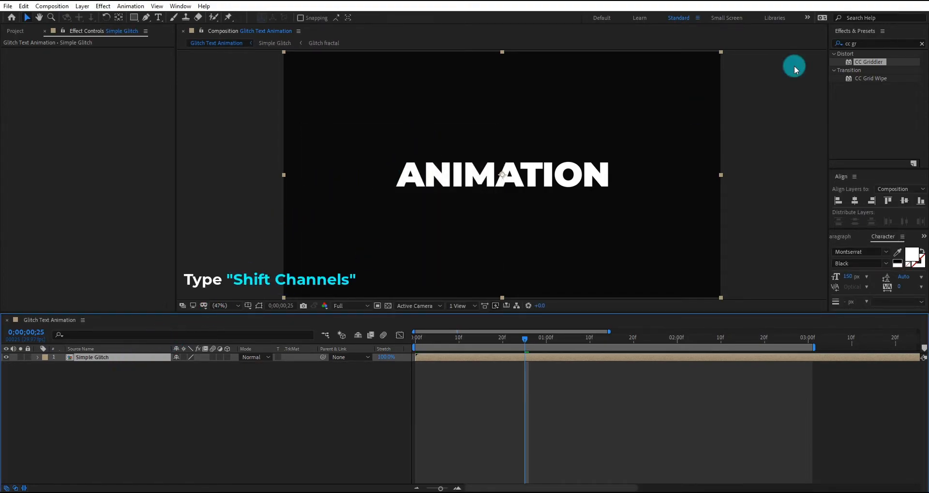
# Find the Shift Channels effect and apply it to the Simple Glitch layer
pyautogui.click(860, 43)
pyautogui.write('channe')
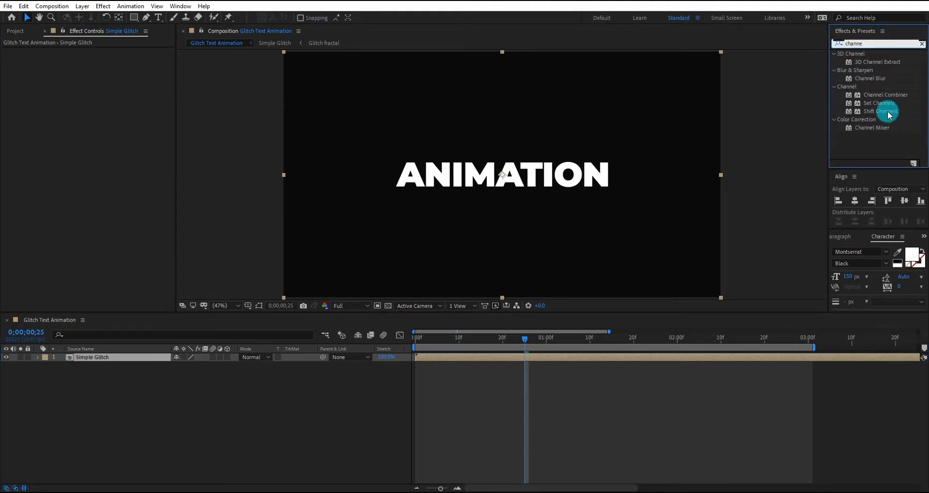
pyautogui.doubleClick(888, 112)
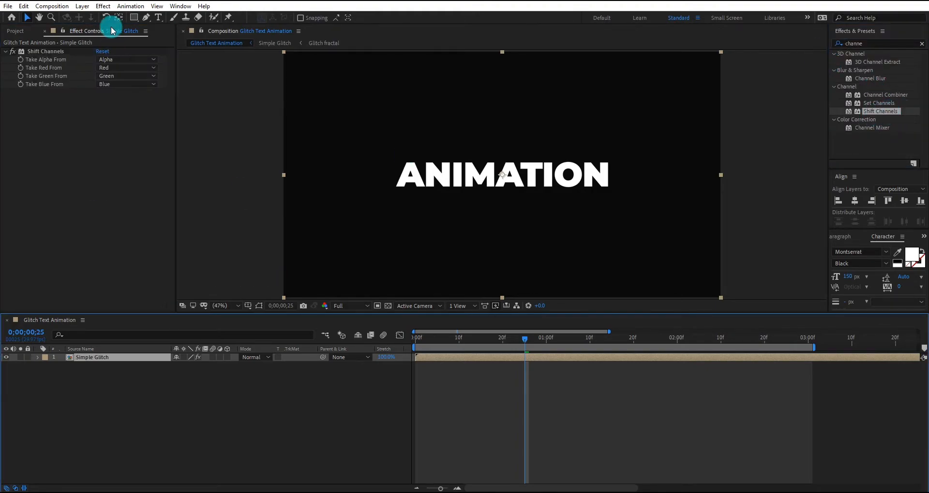
# Set Take Green From and Take Blue From to Full Off in Shift Channels so only red remains
pyautogui.click(122, 77)
pyautogui.click(133, 73)
pyautogui.click(133, 73)
pyautogui.click(136, 182)
pyautogui.click(133, 84)
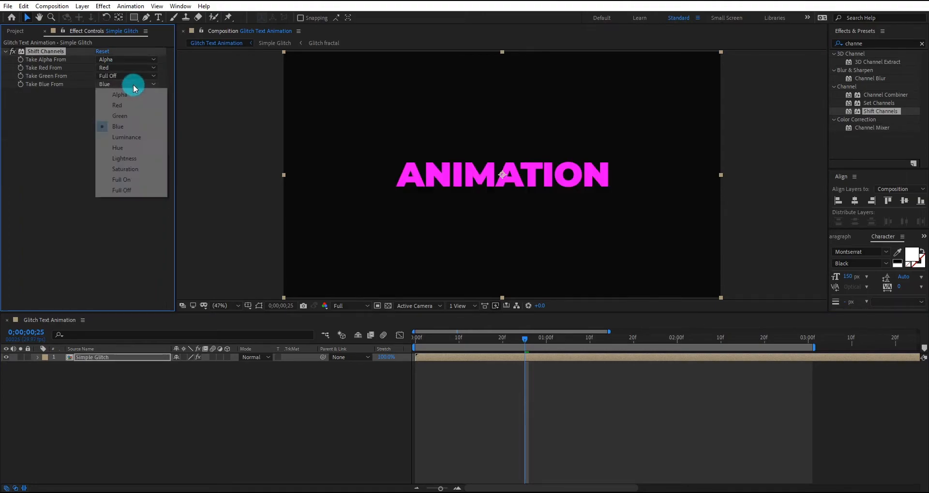
pyautogui.click(129, 189)
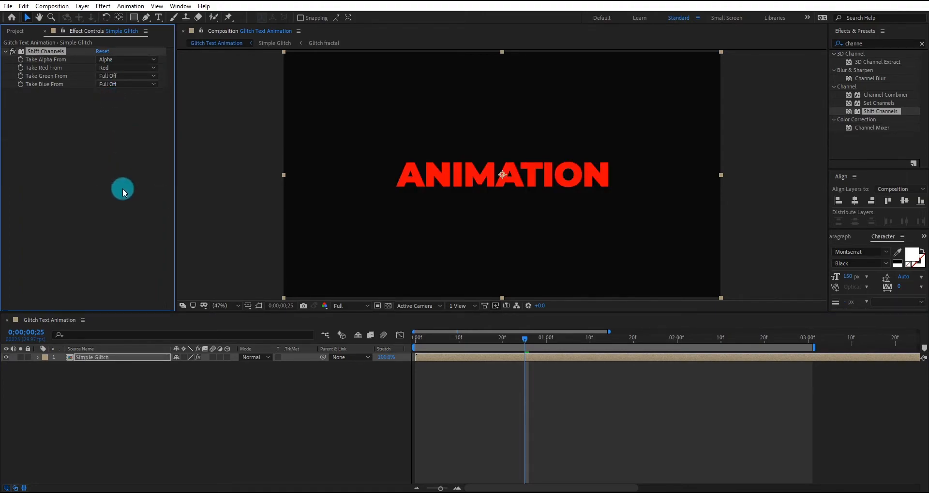
# Duplicate the Simple Glitch layer and make the lower copy blue only, with Shift Channels red and green at Full Off and blue from Blue
pyautogui.hotkey('ctrl', 'd')
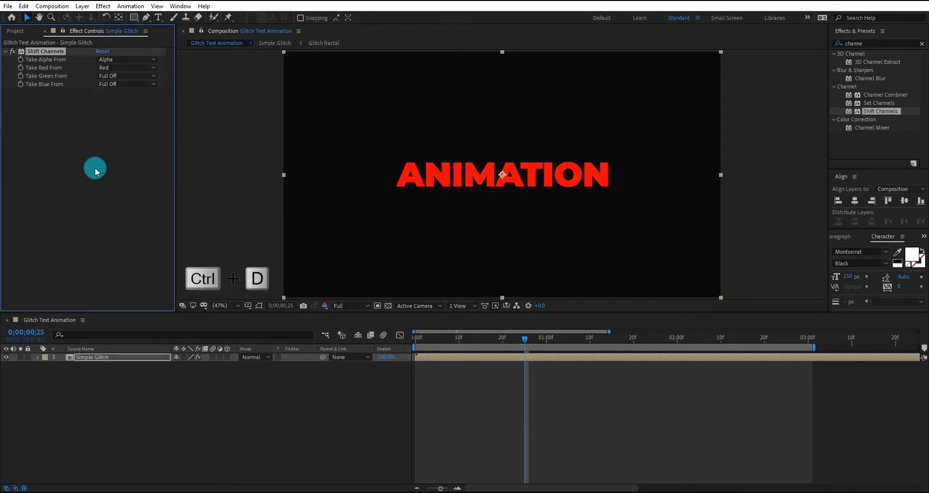
pyautogui.click(115, 358)
pyautogui.hotkey('ctrl', 'd')
pyautogui.click(108, 365)
pyautogui.click(127, 84)
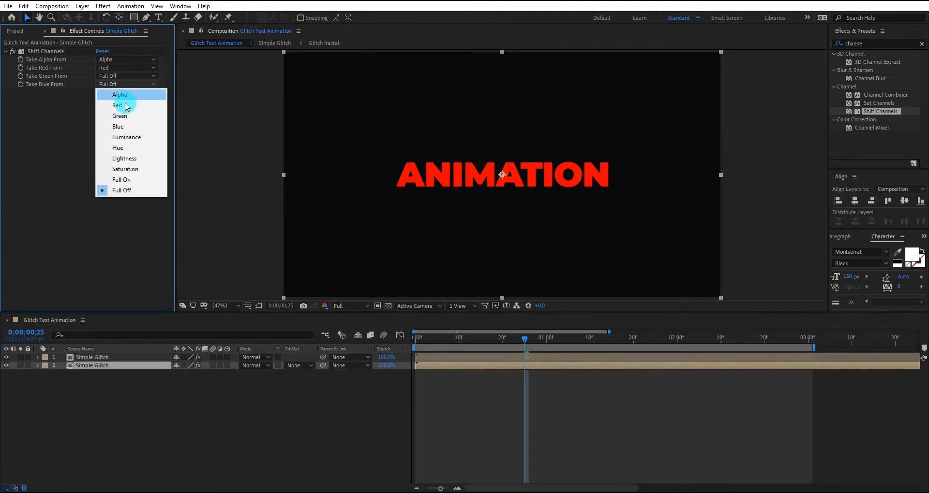
pyautogui.click(131, 126)
pyautogui.click(129, 76)
pyautogui.click(127, 181)
pyautogui.click(130, 68)
pyautogui.click(125, 174)
# Duplicate the blue layer and make the bottom copy green only, taking green from Green with red and blue at Full Off
pyautogui.hotkey('ctrl', 'd')
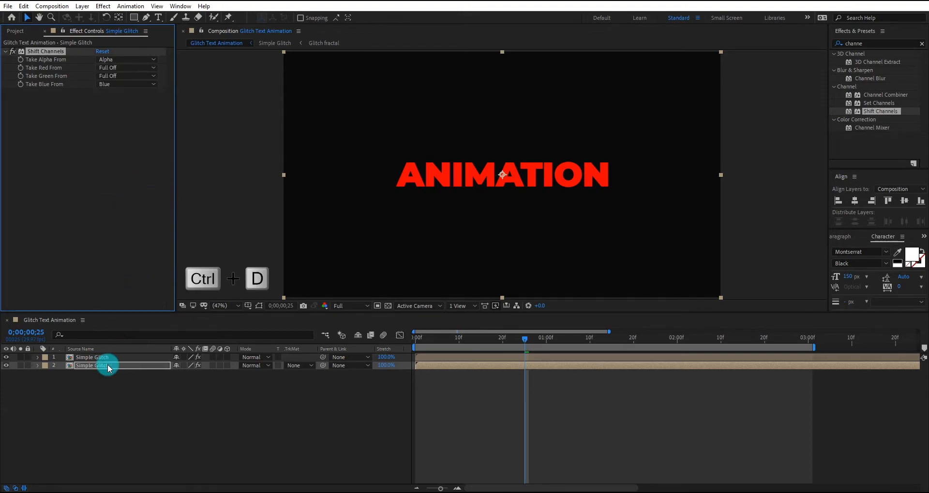
pyautogui.click(107, 366)
pyautogui.hotkey('ctrl', 'd')
pyautogui.click(118, 375)
pyautogui.click(125, 76)
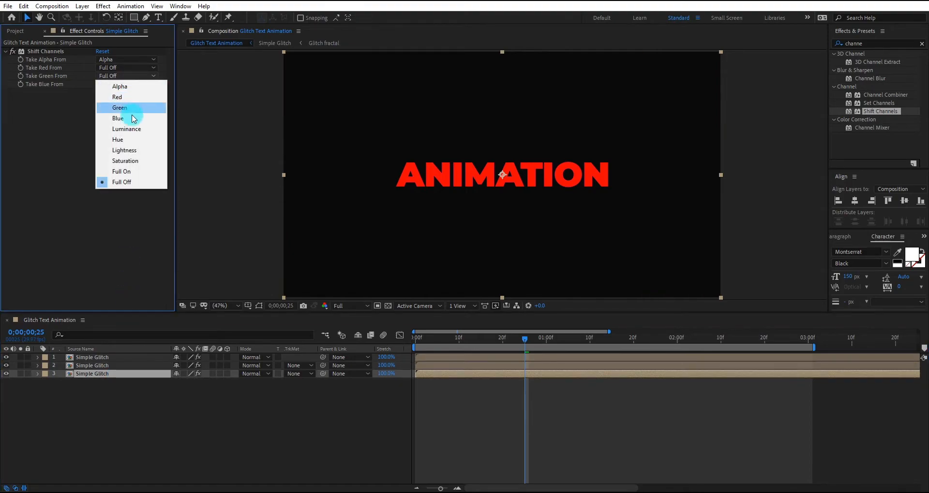
pyautogui.click(134, 105)
pyautogui.click(127, 85)
pyautogui.click(126, 178)
pyautogui.click(128, 84)
pyautogui.click(126, 190)
pyautogui.click(125, 67)
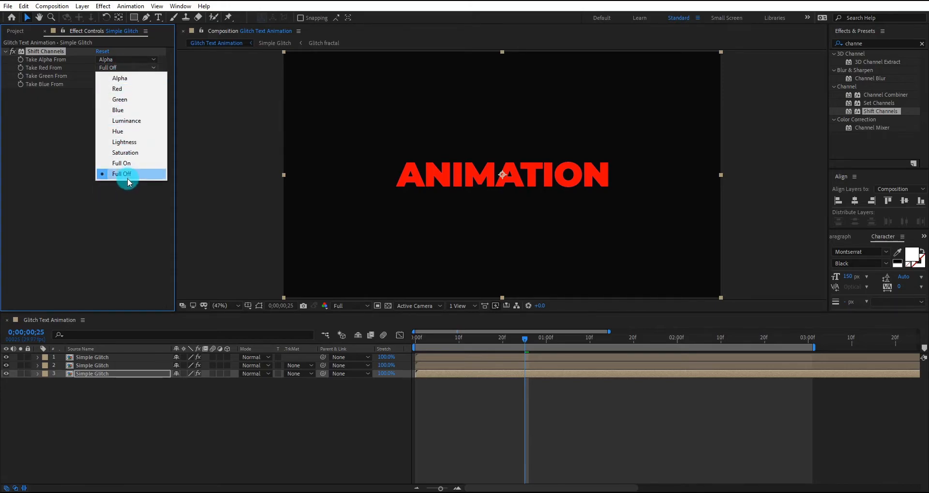
pyautogui.click(128, 179)
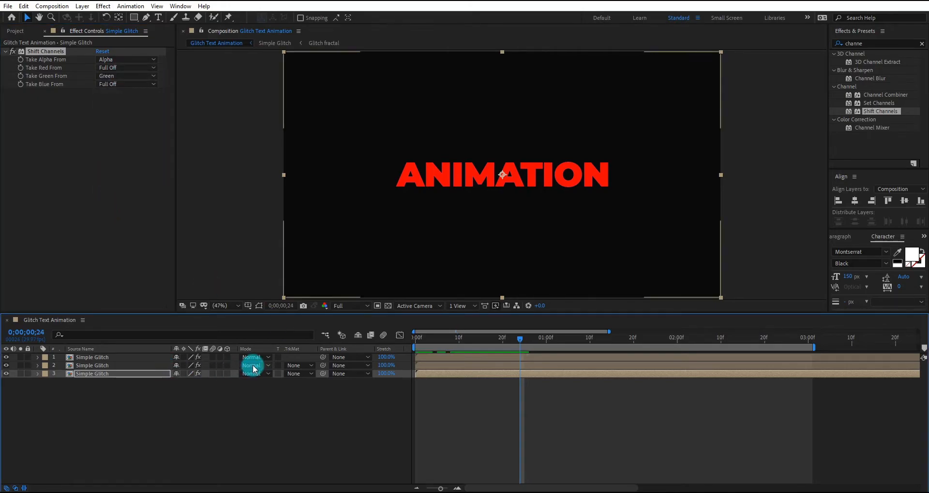
# Set the blending mode of the two upper Simple Glitch layers to Screen and scrub through the result
pyautogui.click(252, 366)
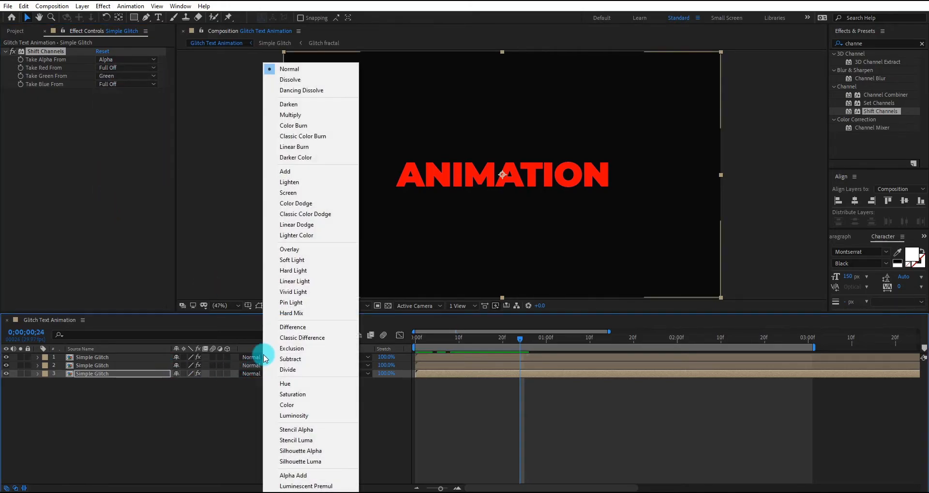
pyautogui.click(300, 191)
pyautogui.click(252, 357)
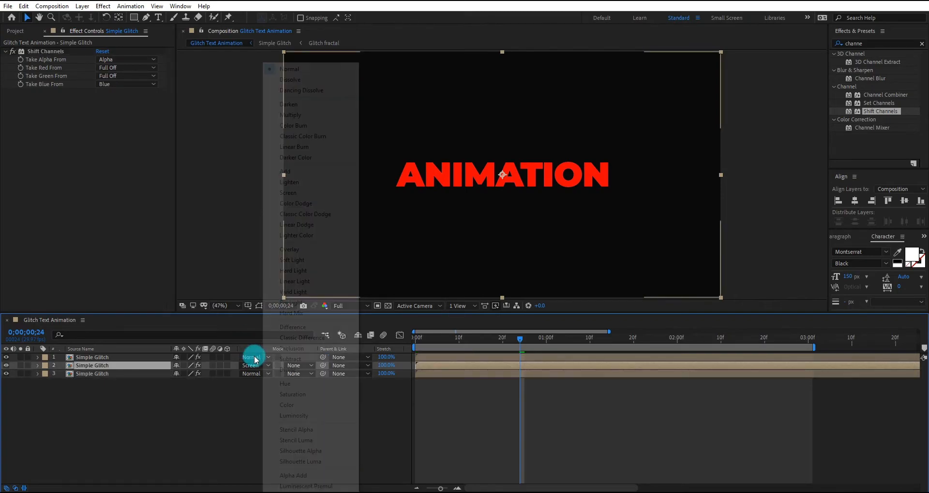
pyautogui.click(296, 200)
pyautogui.moveTo(456, 344); pyautogui.dragTo(415, 343)
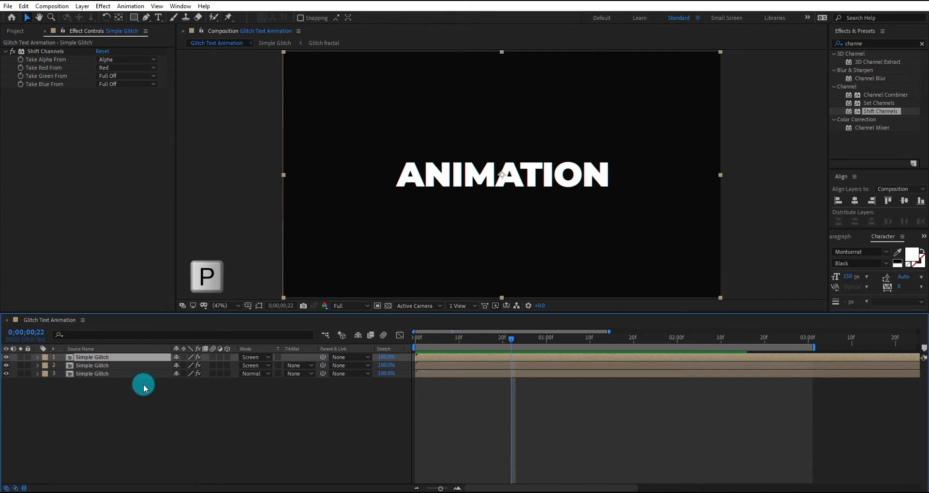
# Reveal Position on all three Simple Glitch layers and add a Position keyframe to each on the first frame
pyautogui.keyDown('shift'); pyautogui.click(142, 375); pyautogui.keyUp('shift')
pyautogui.press('p')
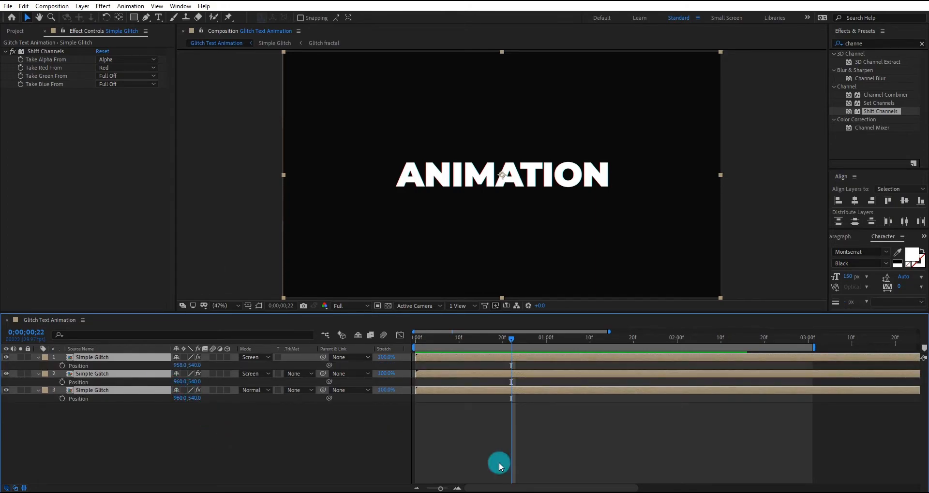
pyautogui.click(458, 422)
pyautogui.moveTo(462, 338); pyautogui.dragTo(412, 347)
pyautogui.click(62, 365)
pyautogui.click(62, 383)
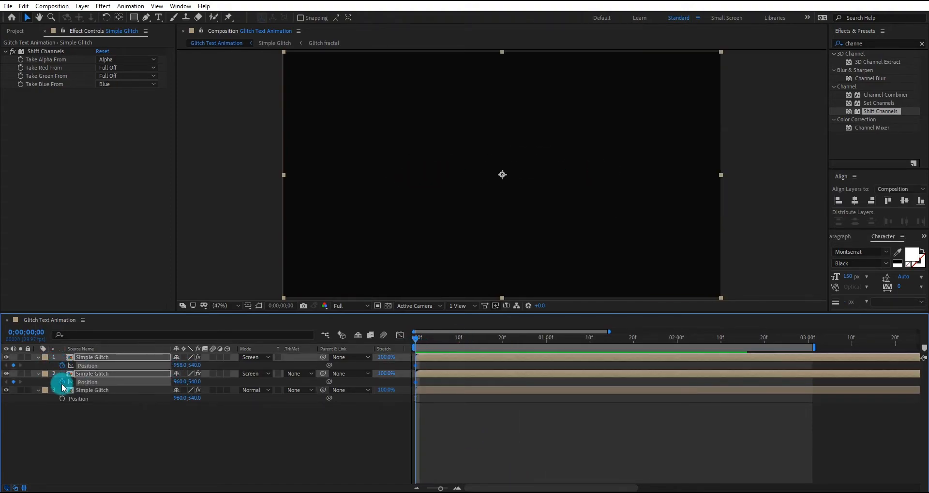
pyautogui.click(62, 398)
# Add a Position keyframe to all three Simple Glitch layers at frame 22
pyautogui.moveTo(497, 336); pyautogui.dragTo(514, 338)
pyautogui.scroll(2, 453, 375)
pyautogui.moveTo(511, 489); pyautogui.dragTo(504, 489)
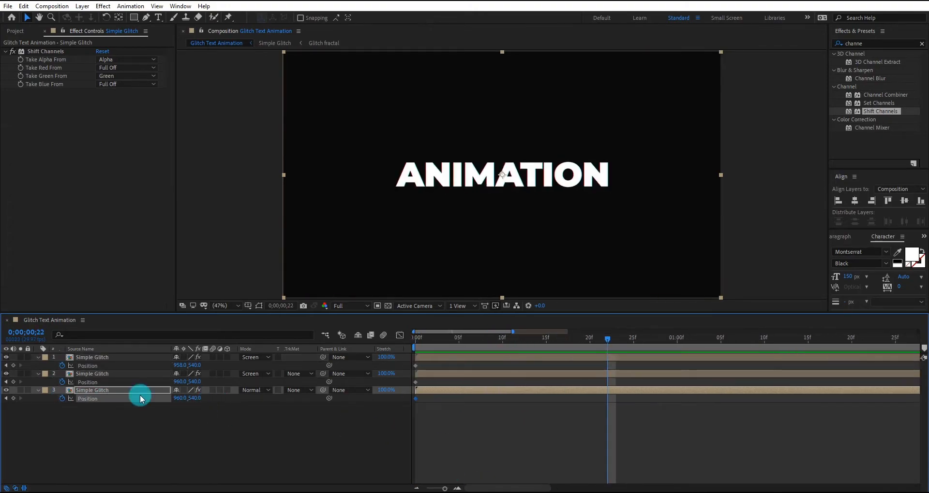
pyautogui.click(14, 366)
pyautogui.click(14, 382)
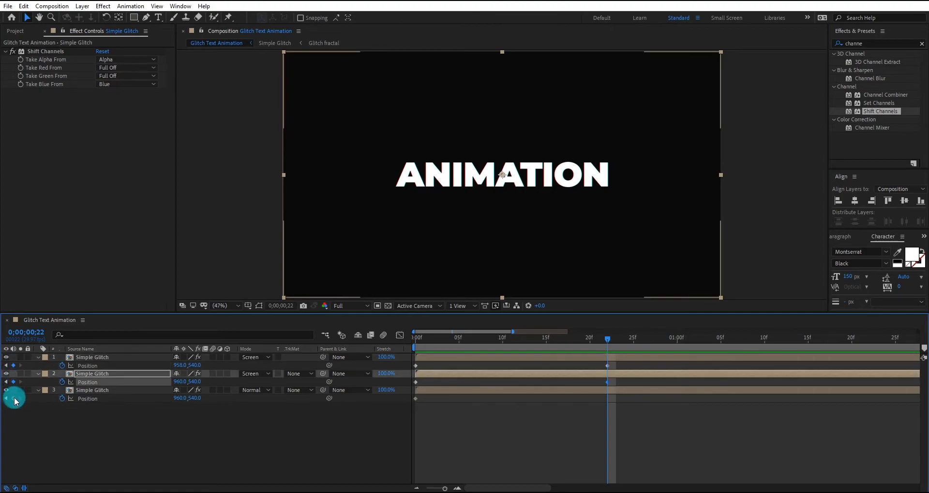
pyautogui.click(13, 399)
# At frame 20, offset Position to 974, 526 on the red layer, 934, 552 on the blue and 951, 540 on the green
pyautogui.moveTo(503, 345); pyautogui.dragTo(604, 346)
pyautogui.moveTo(176, 365); pyautogui.dragTo(181, 383)
pyautogui.moveTo(180, 398); pyautogui.dragTo(181, 398)
pyautogui.moveTo(181, 365)
pyautogui.mouseDown()
pyautogui.moveTo(190, 366)
pyautogui.moveTo(176, 382)
pyautogui.moveTo(201, 383)
pyautogui.moveTo(180, 382)
pyautogui.mouseUp()
pyautogui.moveTo(181, 399); pyautogui.dragTo(189, 382)
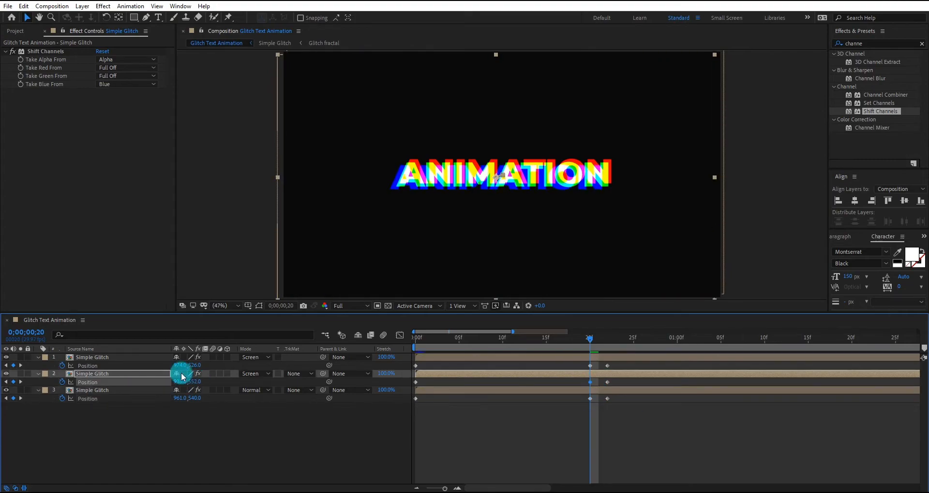
# Select the three offset Position keyframes at frame 20 and move them together to frame 9
pyautogui.click(589, 399)
pyautogui.keyDown('shift'); pyautogui.click(589, 382); pyautogui.keyUp('shift')
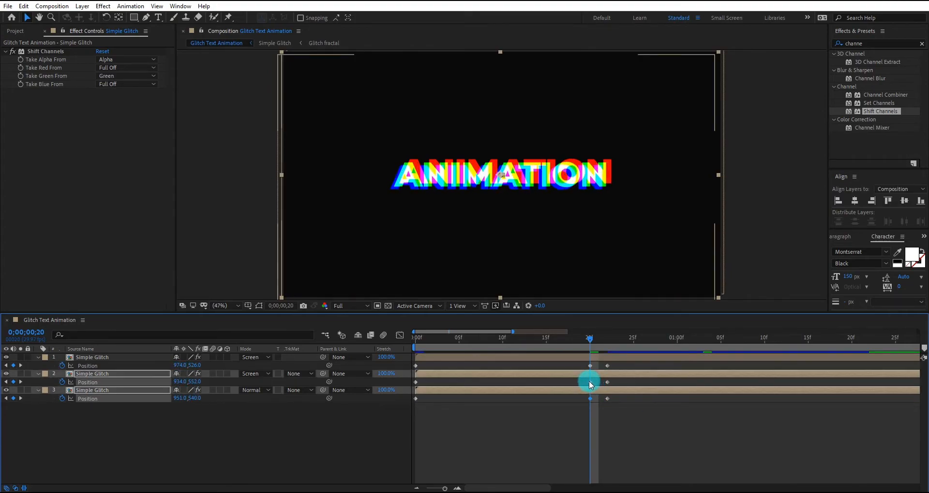
pyautogui.keyDown('shift'); pyautogui.click(589, 366); pyautogui.keyUp('shift')
pyautogui.moveTo(590, 366); pyautogui.dragTo(493, 366)
# Copy each Simple Glitch layer's Position keyframe from frame 9 and paste it at frame 19
pyautogui.moveTo(489, 333); pyautogui.dragTo(600, 364)
pyautogui.click(493, 366)
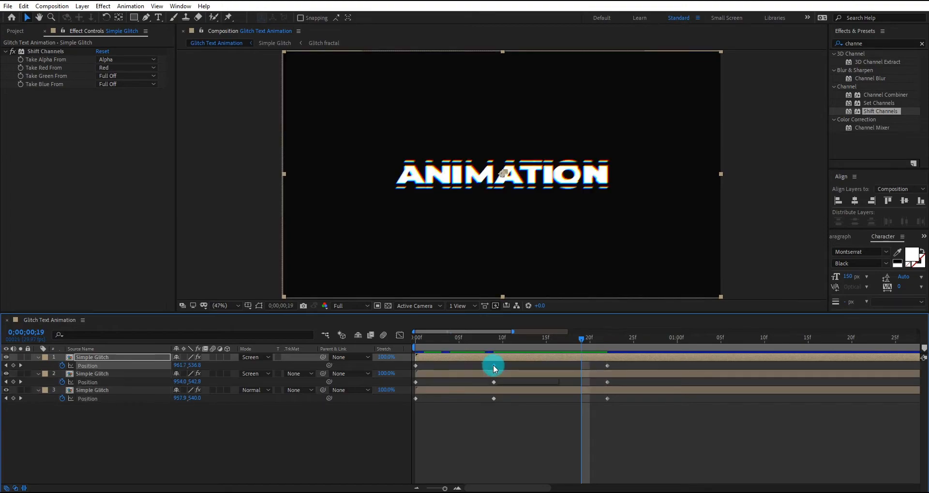
pyautogui.click(584, 357)
pyautogui.hotkey('ctrl', 'v')
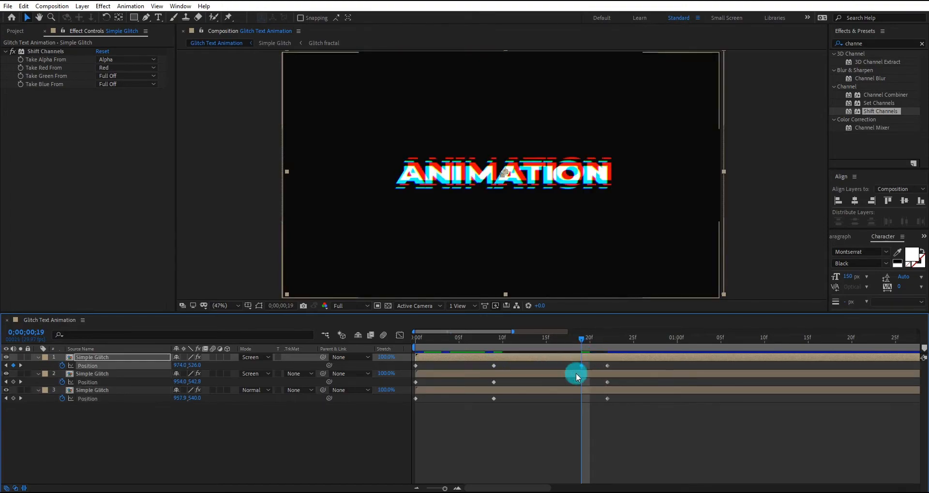
pyautogui.click(494, 383)
pyautogui.hotkey('ctrl', 'c')
pyautogui.hotkey('ctrl', 'v')
pyautogui.click(494, 399)
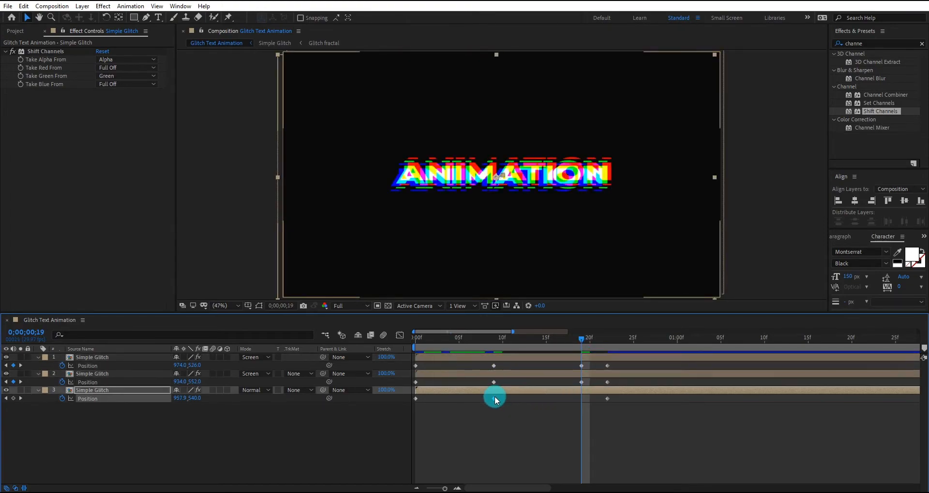
pyautogui.hotkey('ctrl', 'c')
pyautogui.hotkey('ctrl', 'v')
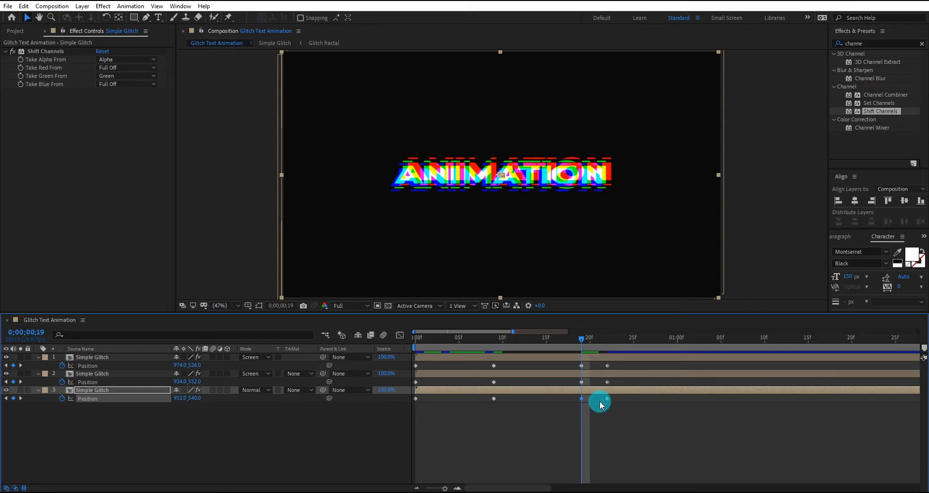
# At frame 21, shift the Position values of the red, blue and green layers slightly apart to keyframe a smaller RGB split
pyautogui.moveTo(583, 338); pyautogui.dragTo(595, 338)
pyautogui.click(514, 356)
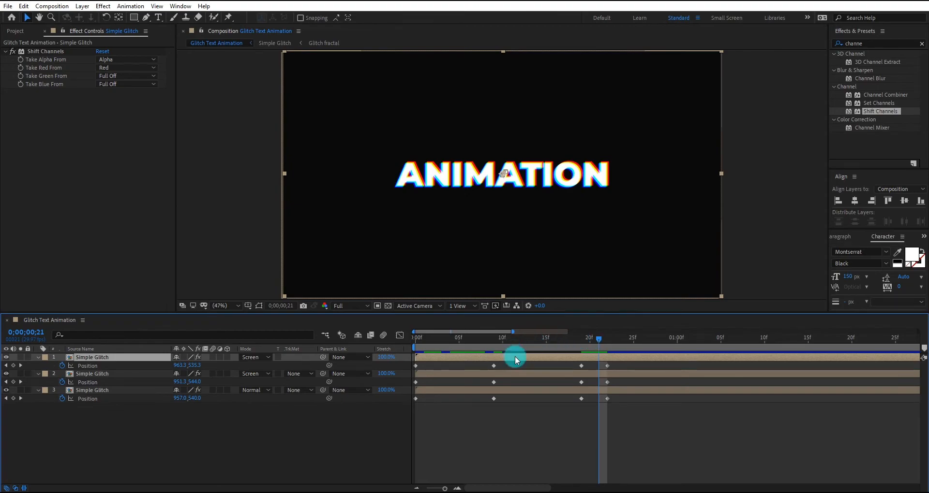
pyautogui.moveTo(181, 366); pyautogui.dragTo(184, 366)
pyautogui.moveTo(200, 366); pyautogui.dragTo(198, 366)
pyautogui.moveTo(178, 399); pyautogui.dragTo(176, 399)
pyautogui.moveTo(191, 398); pyautogui.dragTo(200, 398)
pyautogui.moveTo(182, 382); pyautogui.dragTo(174, 382)
pyautogui.moveTo(195, 382); pyautogui.dragTo(199, 382)
pyautogui.moveTo(197, 398); pyautogui.dragTo(194, 399)
# Move the final Position keyframes to frame 23, then at frame 22 offset red to X 933.7 and green to X 974 and keyframe blue
pyautogui.moveTo(586, 341); pyautogui.dragTo(619, 382)
pyautogui.moveTo(608, 398); pyautogui.dragTo(617, 400)
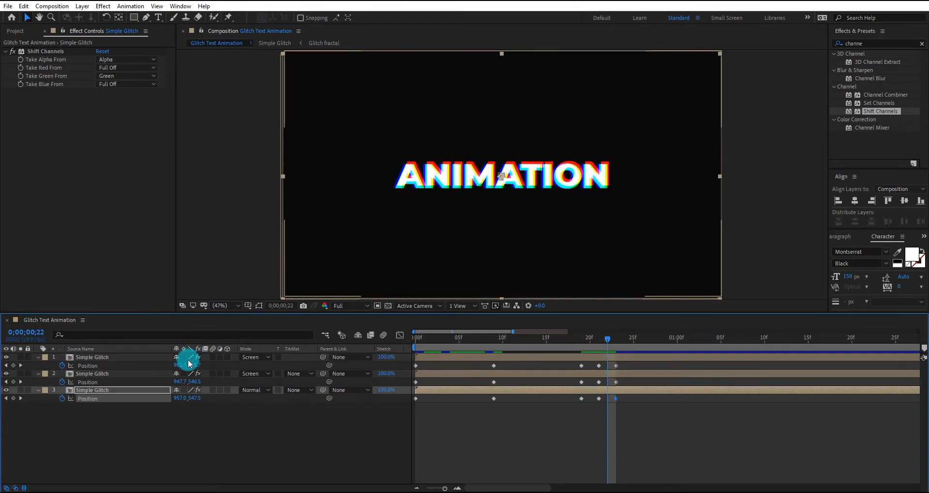
pyautogui.moveTo(180, 365); pyautogui.dragTo(173, 365)
pyautogui.moveTo(183, 398); pyautogui.dragTo(191, 398)
pyautogui.click(197, 381)
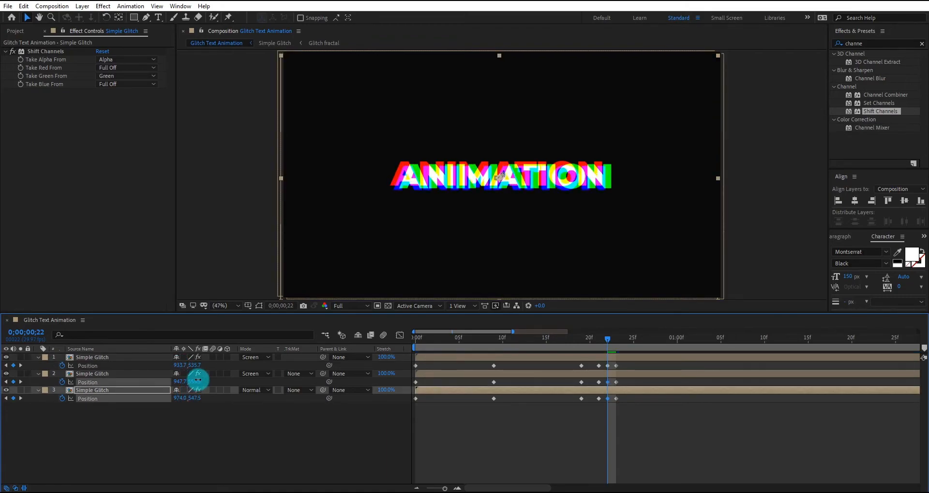
pyautogui.click(468, 375)
# Play the RGB split animation from the first frame
pyautogui.click(607, 341)
pyautogui.moveTo(607, 342); pyautogui.dragTo(416, 345)
pyautogui.click(471, 448)
pyautogui.press('space')
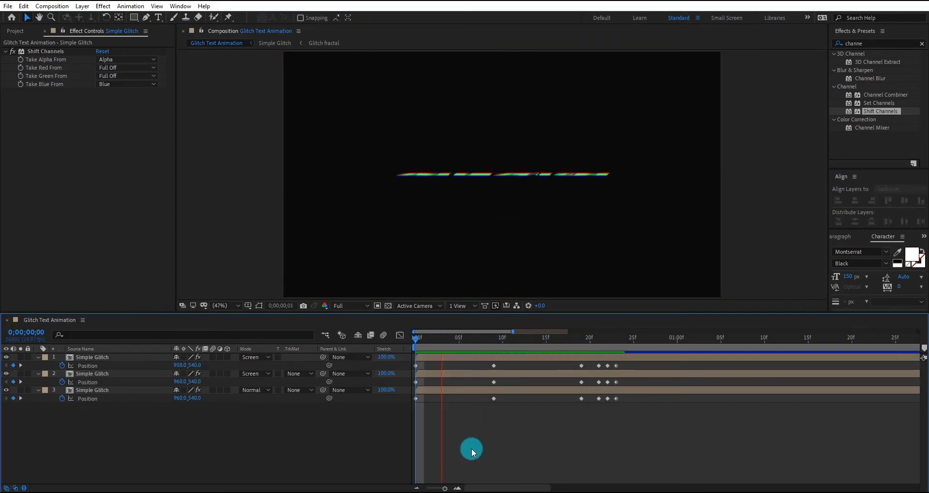
# Stretch the last three Position keyframes on all three layers to end at frame 24, and replay the animation from the start
pyautogui.moveTo(626, 363); pyautogui.dragTo(617, 403)
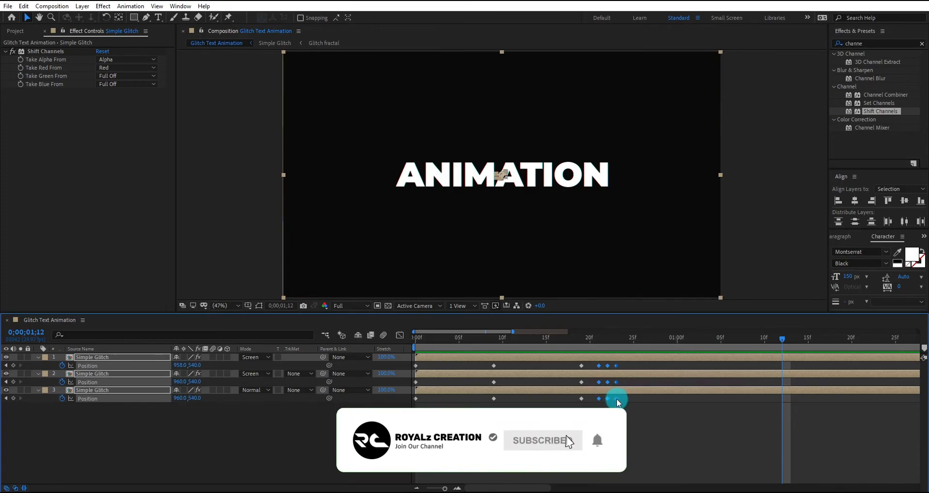
pyautogui.moveTo(617, 342); pyautogui.dragTo(395, 347)
pyautogui.click(494, 442)
pyautogui.press('space')
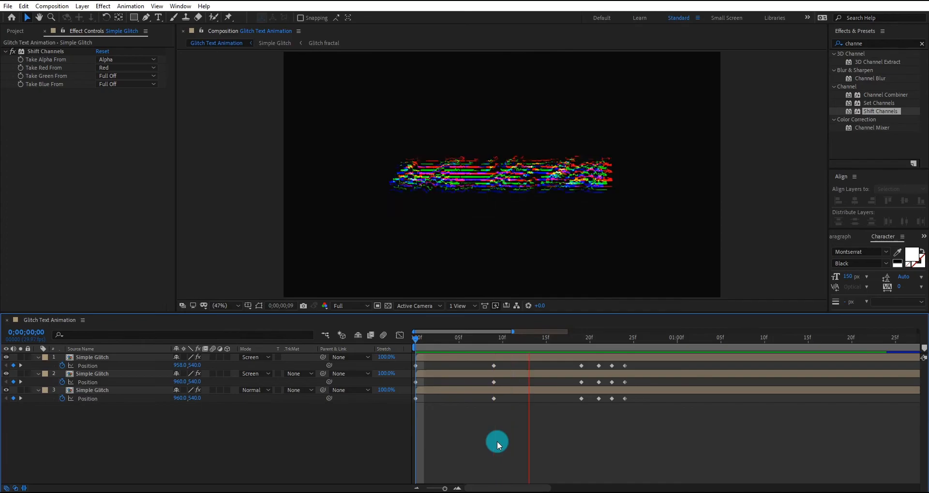
pyautogui.press('space')
pyautogui.press('space')
pyautogui.press('space')
# Copy all Position keyframes of the top Simple Glitch layer, paste them at 0;00;01;27 and time-reverse the pasted keyframes
pyautogui.scroll(-5, 565, 440)
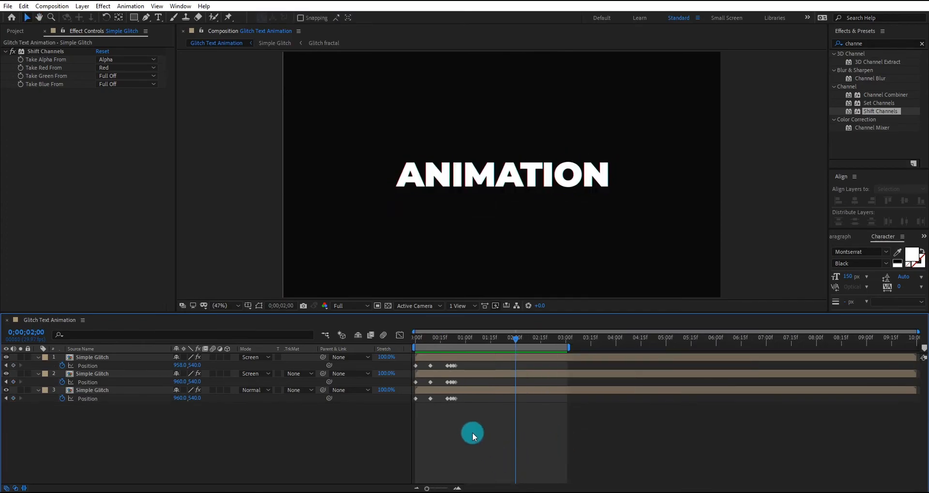
pyautogui.scroll(3, 472, 432)
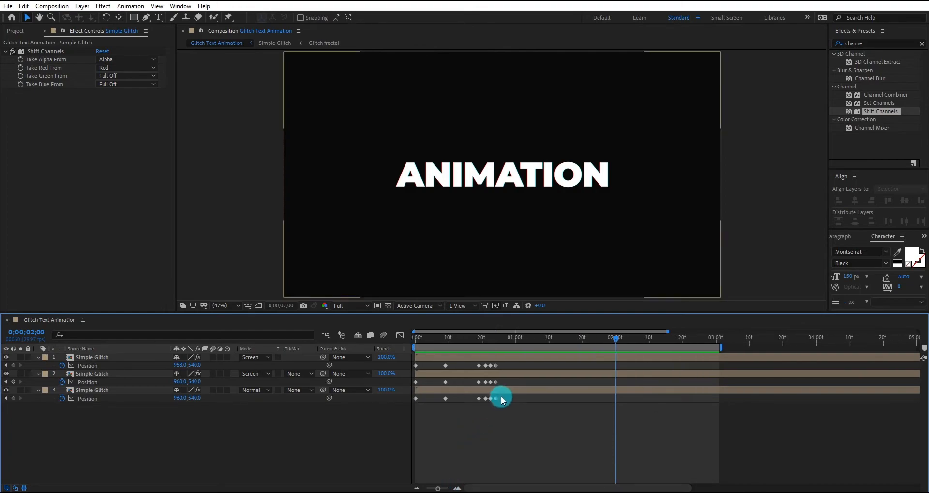
pyautogui.moveTo(511, 363); pyautogui.dragTo(405, 370)
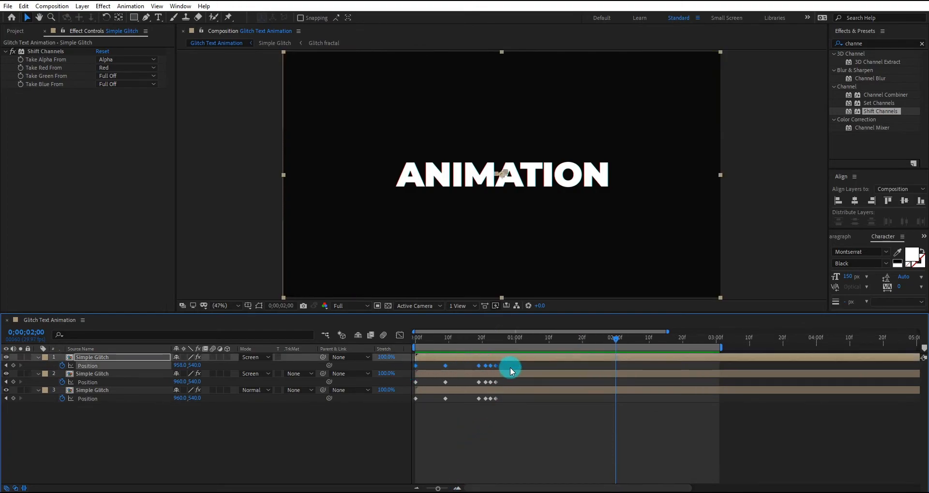
pyautogui.moveTo(627, 343); pyautogui.dragTo(662, 344)
pyautogui.click(619, 356)
pyautogui.hotkey('ctrl', 'v')
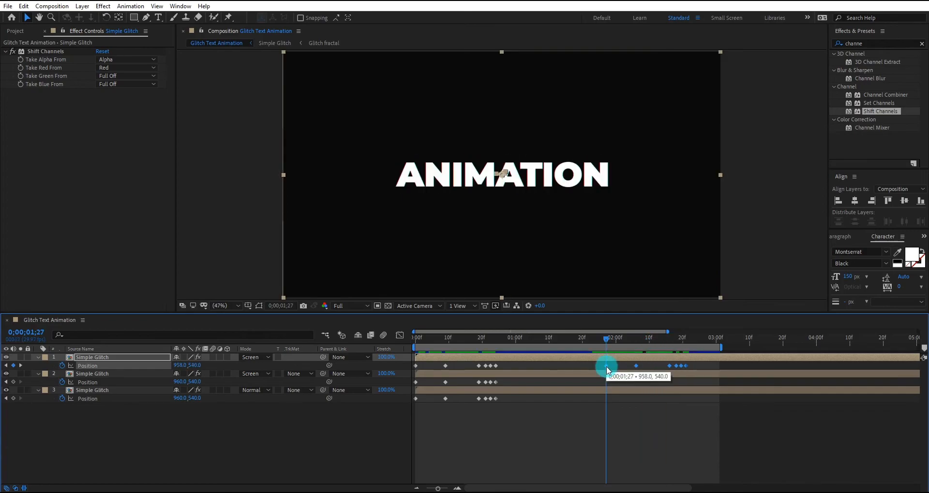
pyautogui.rightClick(606, 366)
pyautogui.moveTo(677, 486)
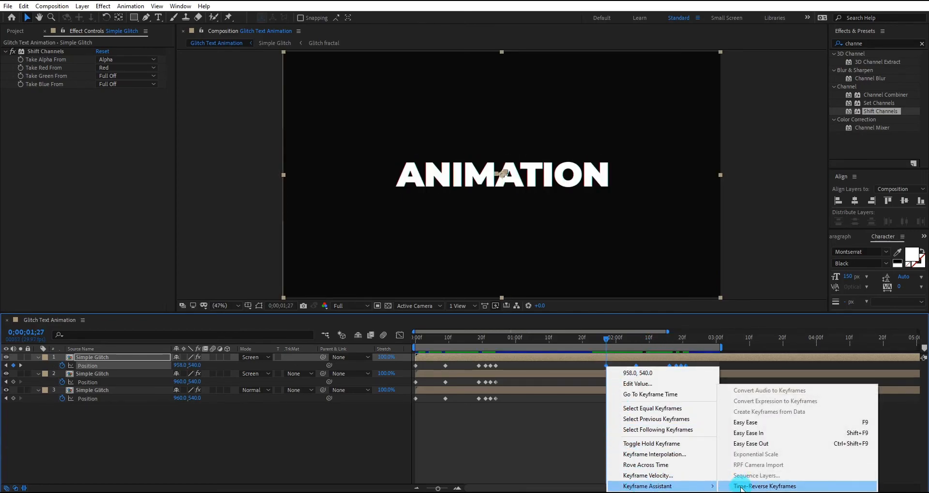
pyautogui.click(741, 487)
pyautogui.click(603, 343)
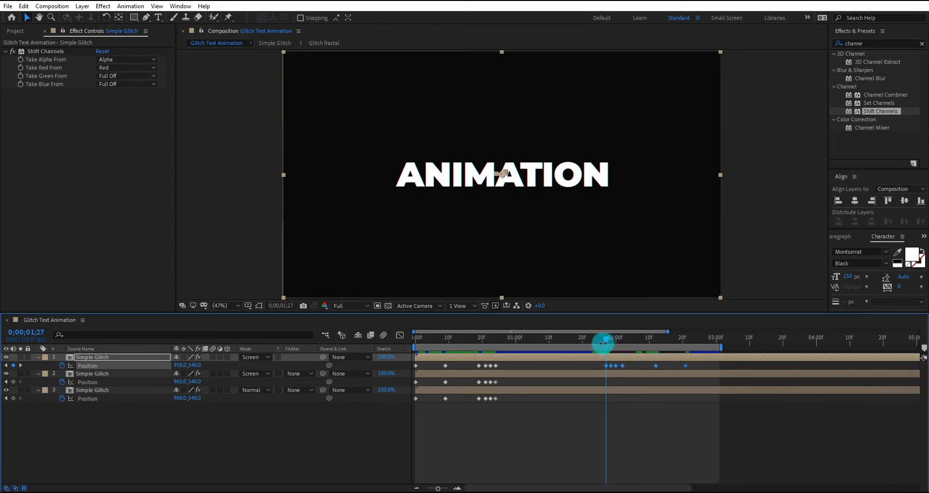
# Copy the middle Simple Glitch layer's Position keyframes to 0;00;01;27 and time-reverse the pasted set
pyautogui.moveTo(605, 345); pyautogui.dragTo(680, 342)
pyautogui.click(606, 343)
pyautogui.moveTo(505, 381); pyautogui.dragTo(402, 386)
pyautogui.click(610, 375)
pyautogui.hotkey('ctrl', 'v')
pyautogui.rightClick(608, 382)
pyautogui.moveTo(650, 374)
pyautogui.click(732, 470)
# Paste the bottom Simple Glitch layer's copied Position keyframes at 0;00;01;27 and time-reverse them
pyautogui.click(506, 400)
pyautogui.hotkey('ctrl', 'v')
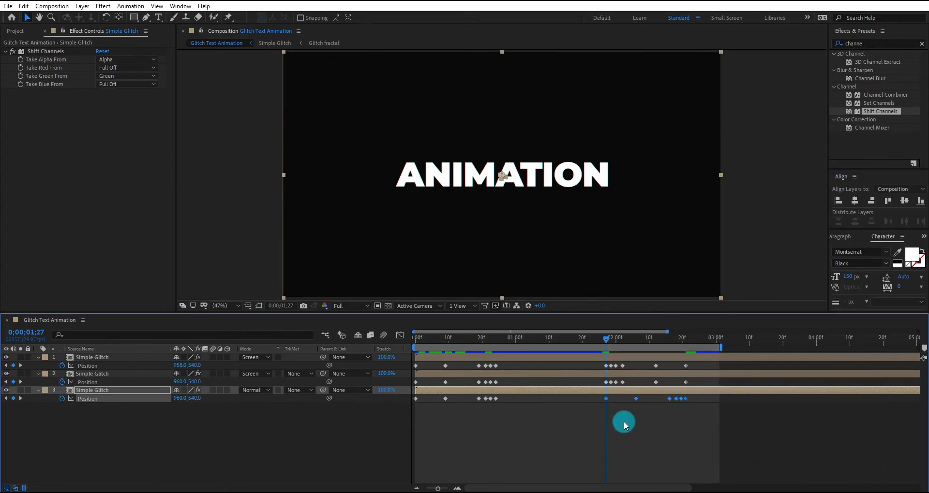
pyautogui.rightClick(607, 399)
pyautogui.moveTo(645, 392)
pyautogui.click(739, 487)
# Preview the full animation from the start and extend the work area end to about 0;00;03;11
pyautogui.moveTo(606, 339); pyautogui.dragTo(437, 407)
pyautogui.click(454, 426)
pyautogui.press('space')
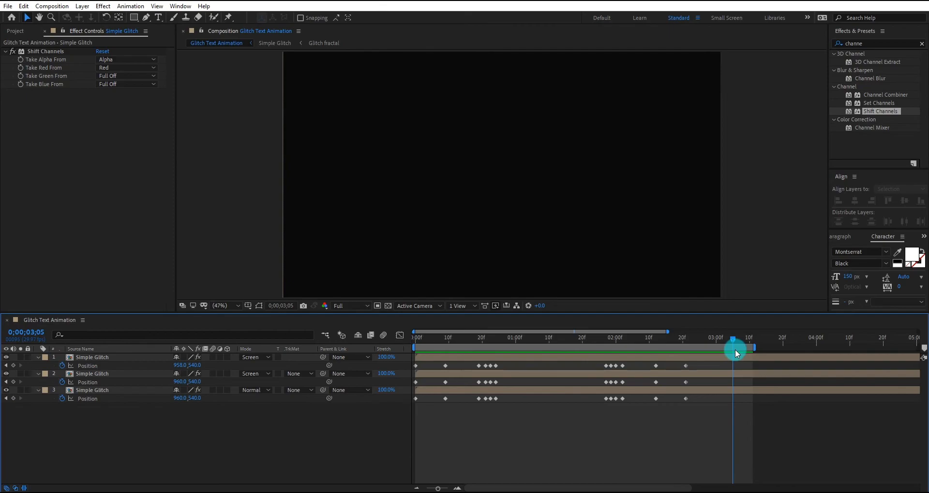
pyautogui.moveTo(735, 349); pyautogui.dragTo(728, 350)
# Pre-compose the three Simple Glitch layers into a new composition named RBG Glitch Effect
pyautogui.click(87, 349)
pyautogui.click(103, 358)
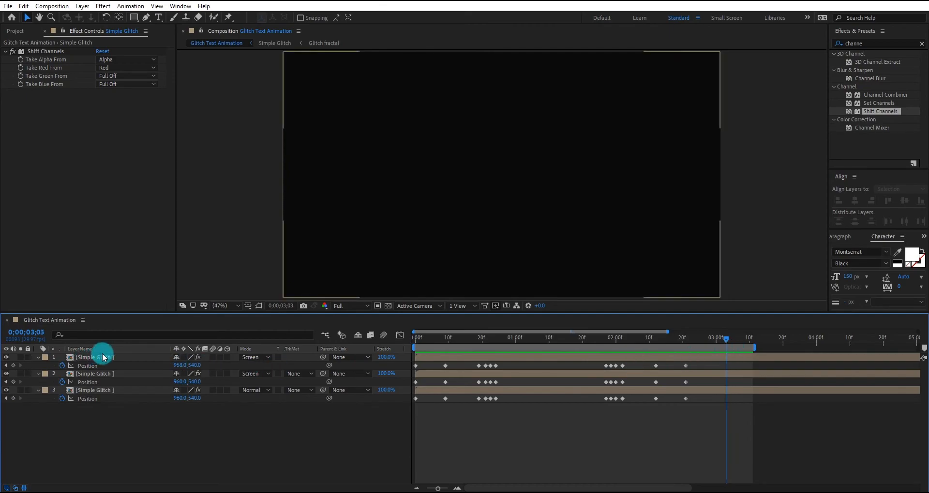
pyautogui.keyDown('shift'); pyautogui.click(112, 389); pyautogui.keyUp('shift')
pyautogui.hotkey('ctrl', 'shift', 'c')
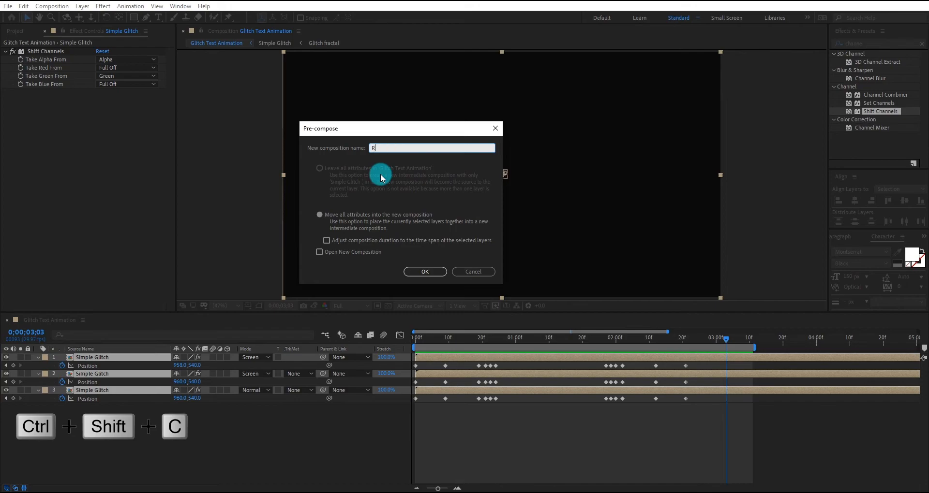
pyautogui.write('RBG Glitch Effect')
pyautogui.press('Return')
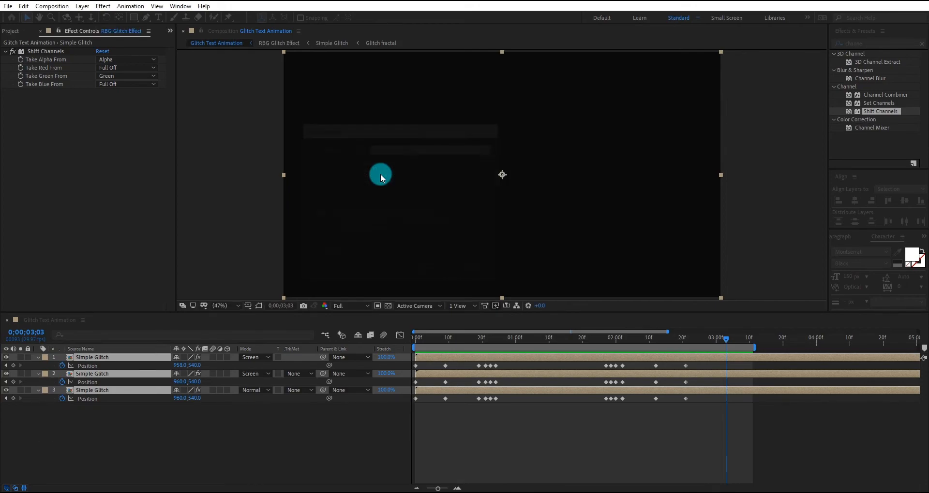
# Open the nested compositions down to the Text composition and replace the word Animation with Thanks
pyautogui.moveTo(462, 345); pyautogui.dragTo(515, 346)
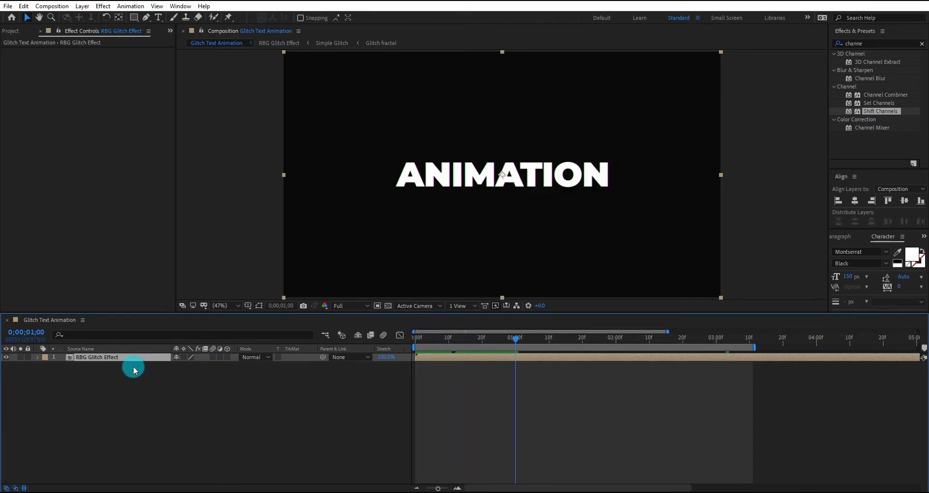
pyautogui.doubleClick(117, 358)
pyautogui.doubleClick(109, 356)
pyautogui.doubleClick(100, 357)
pyautogui.doubleClick(513, 174)
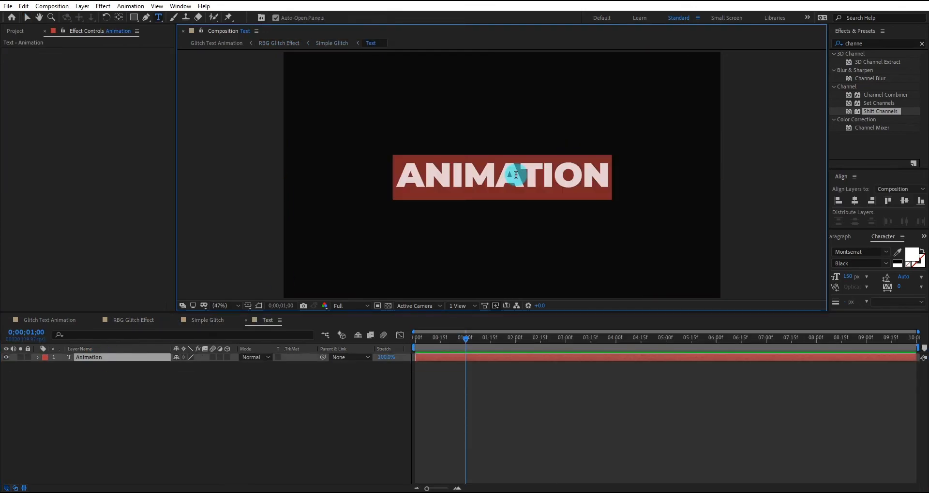
pyautogui.write('Thanks')
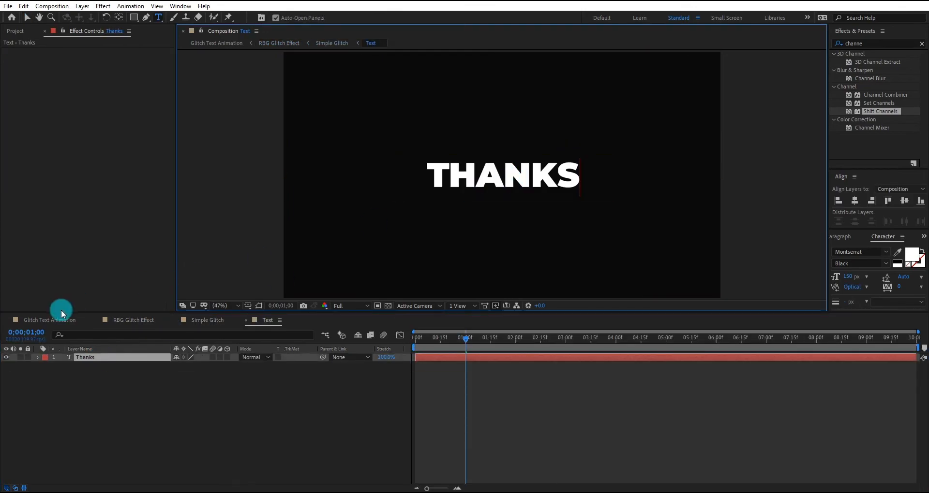
# Return to the Glitch Text Animation composition, then play and scrub the glitch effect on the new text
pyautogui.click(208, 320)
pyautogui.click(133, 320)
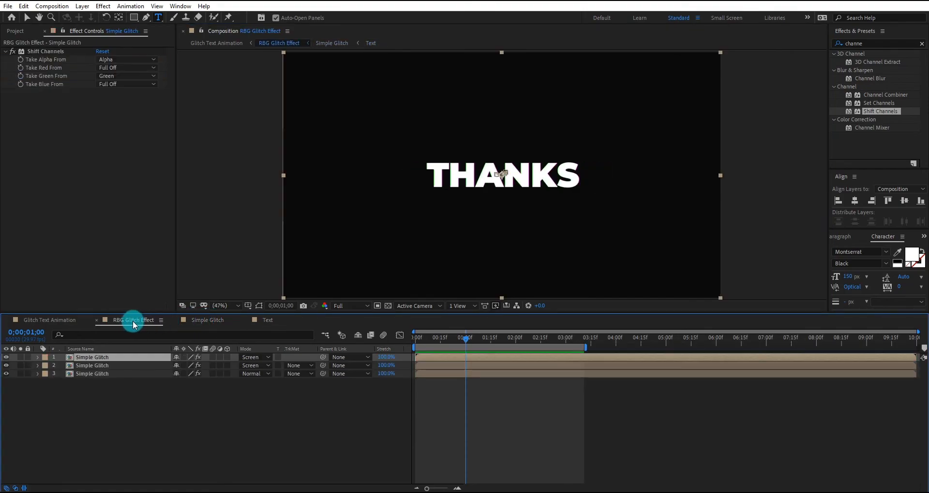
pyautogui.click(57, 323)
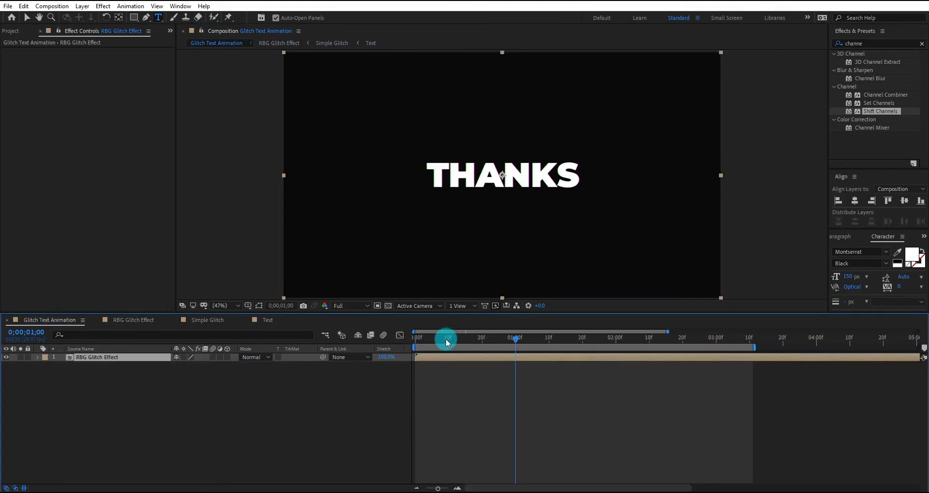
pyautogui.moveTo(445, 341); pyautogui.dragTo(400, 345)
pyautogui.press('space')
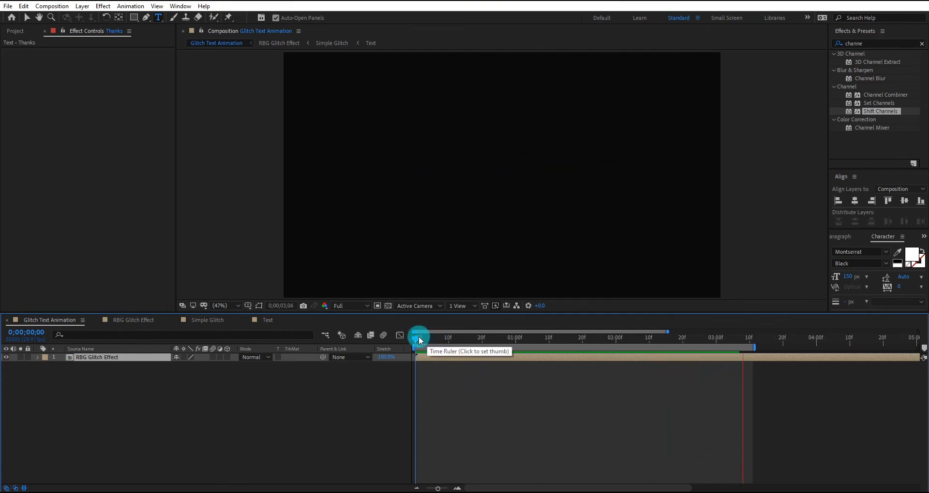
pyautogui.click(425, 396)
pyautogui.click(486, 357)
pyautogui.moveTo(454, 346); pyautogui.dragTo(522, 406)
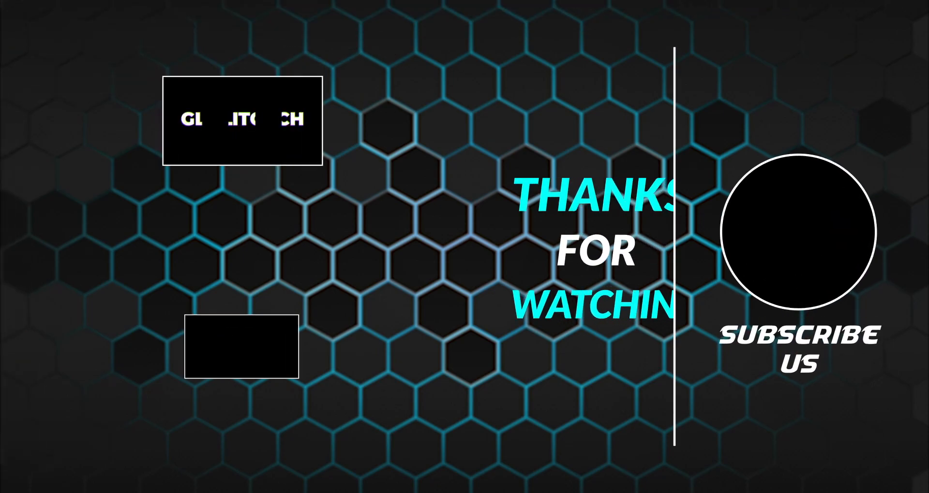